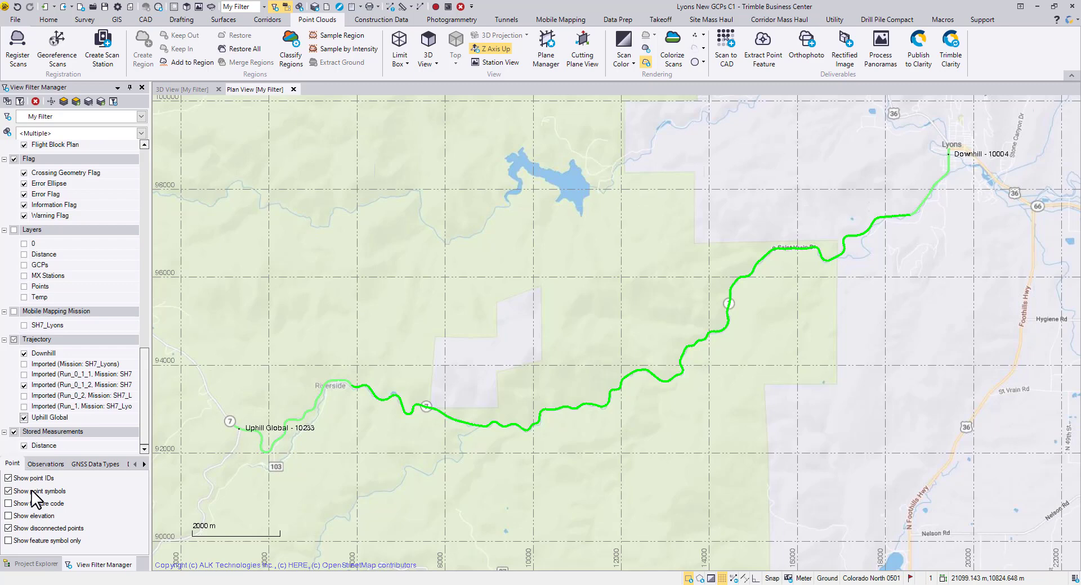
Start Generate Scans from Run_0_1_1 with Run_1 and Run_0_1_2 excluded
left_click(33, 564)
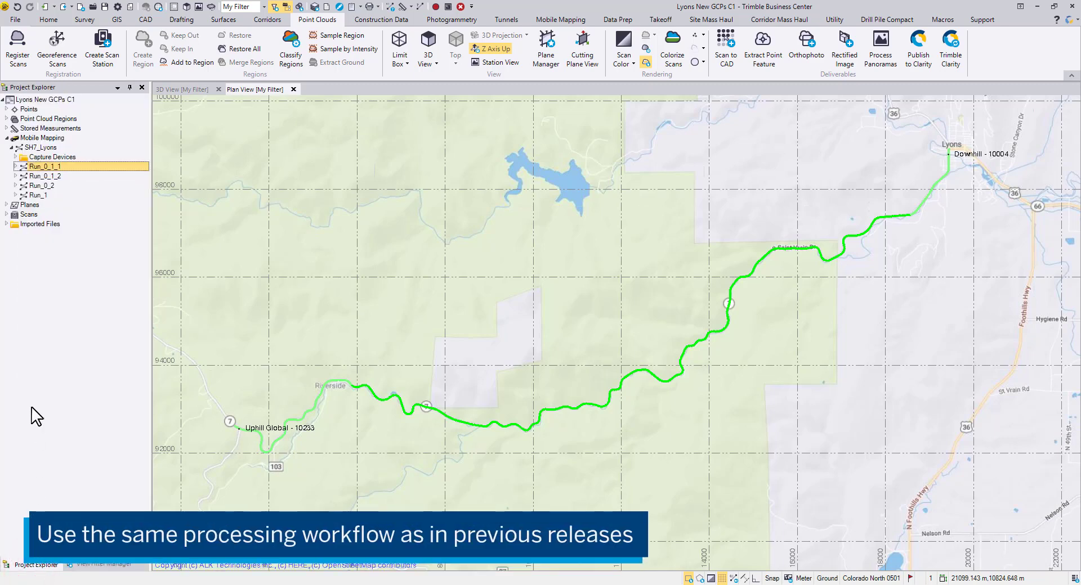
right_click(62, 167)
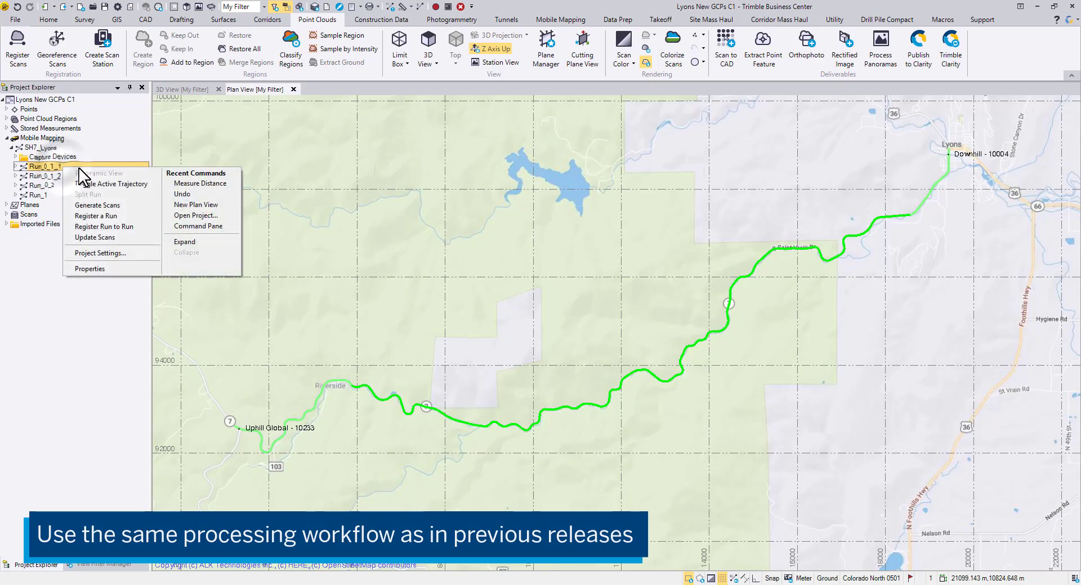
left_click(126, 208)
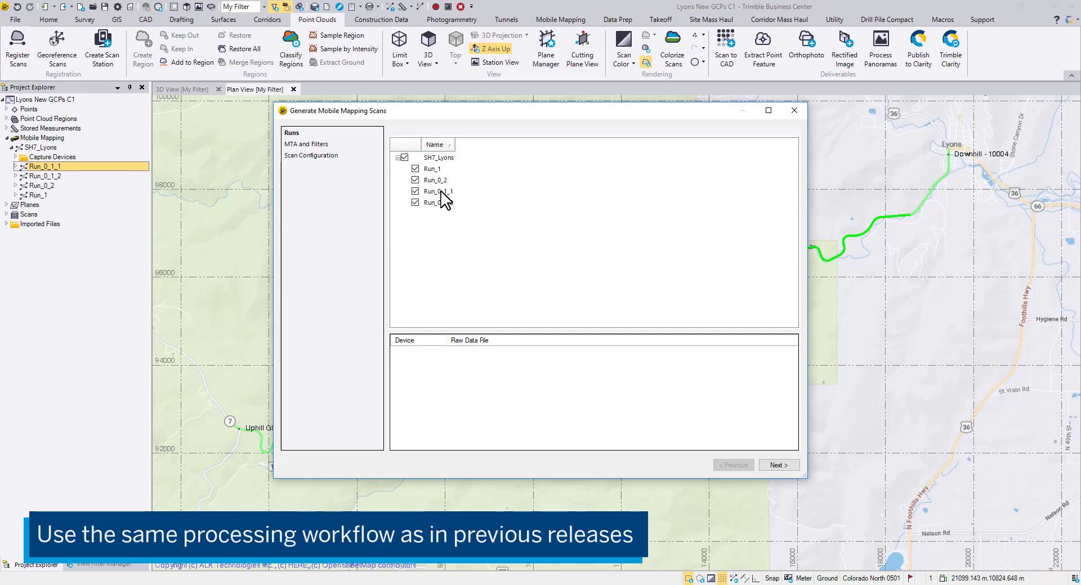
left_click(414, 169)
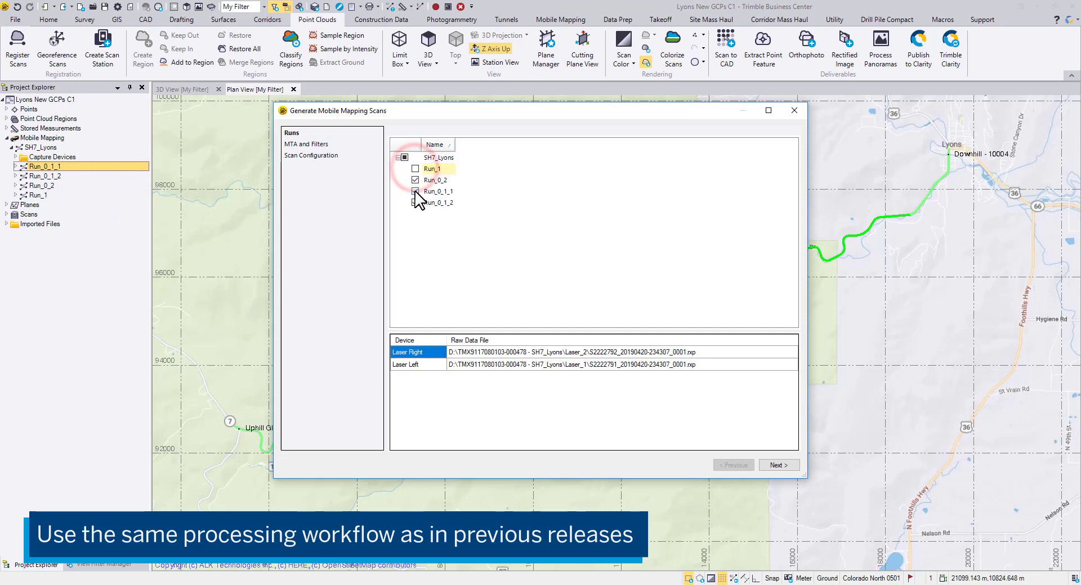
left_click(420, 192)
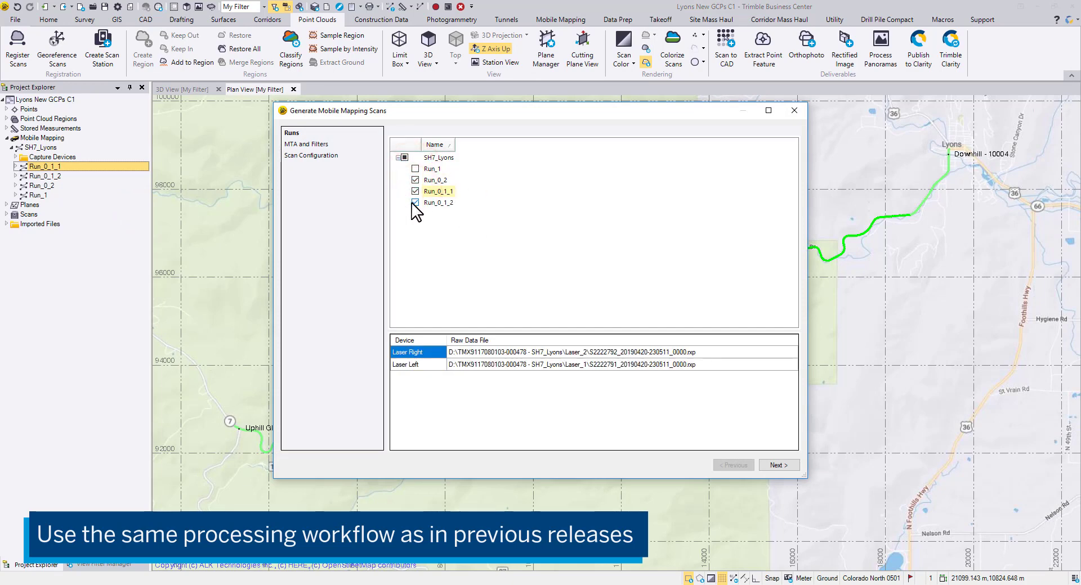
left_click(415, 202)
left_click(502, 287)
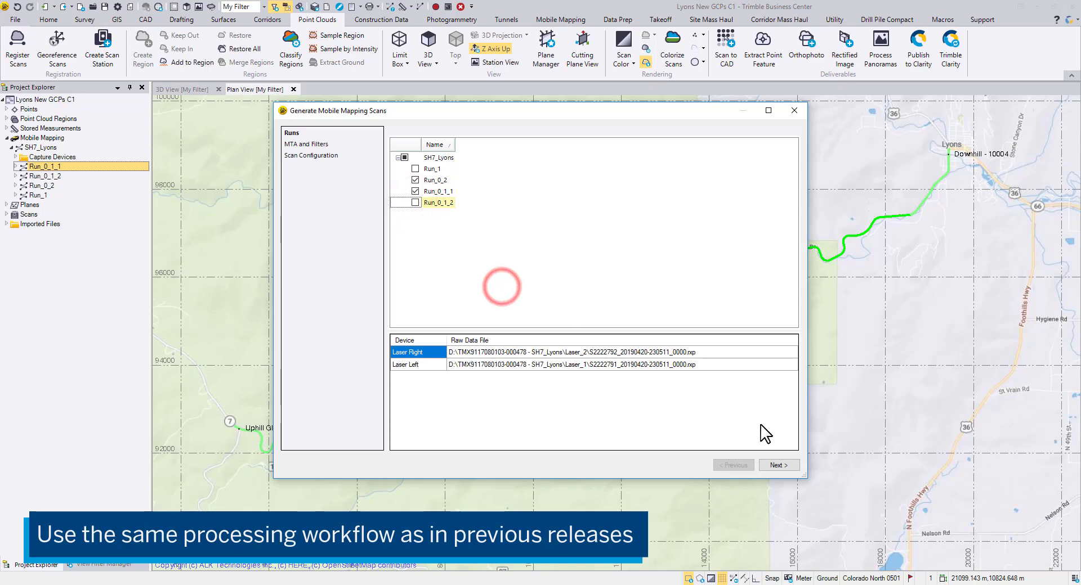
Choose the imported Run_0_2 trajectory in scan configuration, then close the dialog
left_click(786, 466)
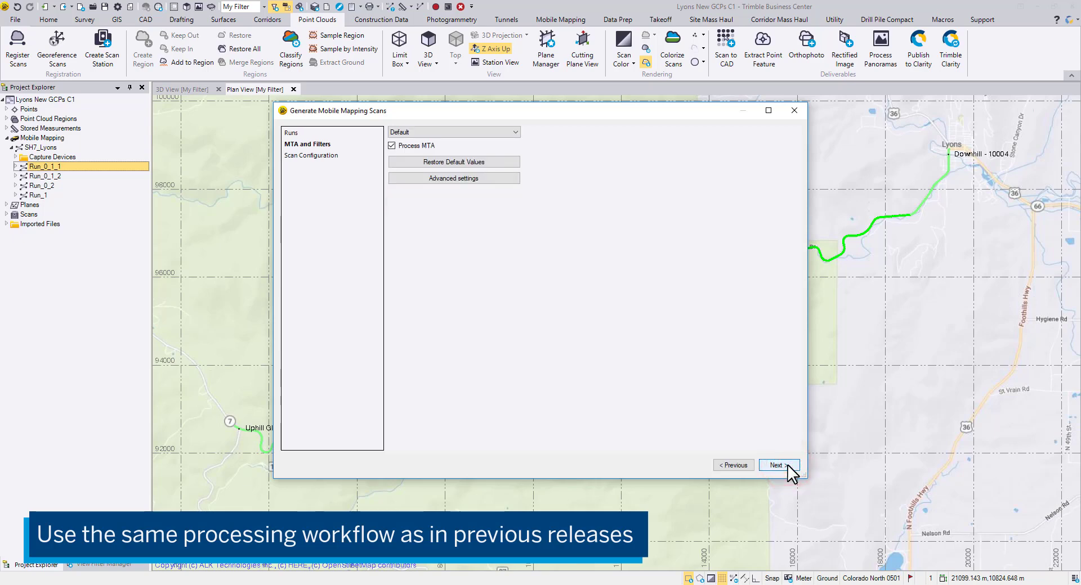
left_click(788, 466)
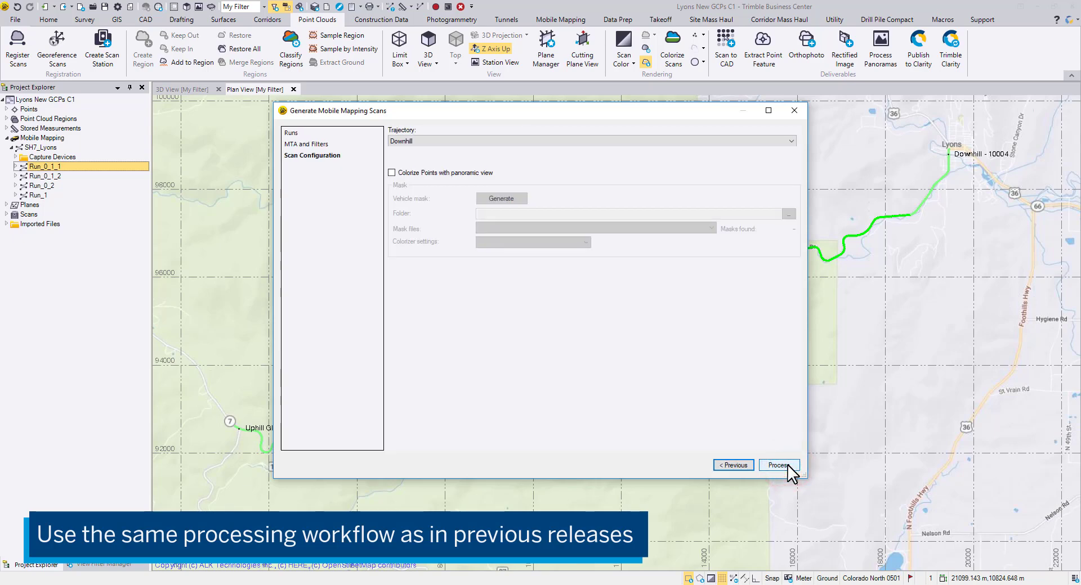
left_click(791, 141)
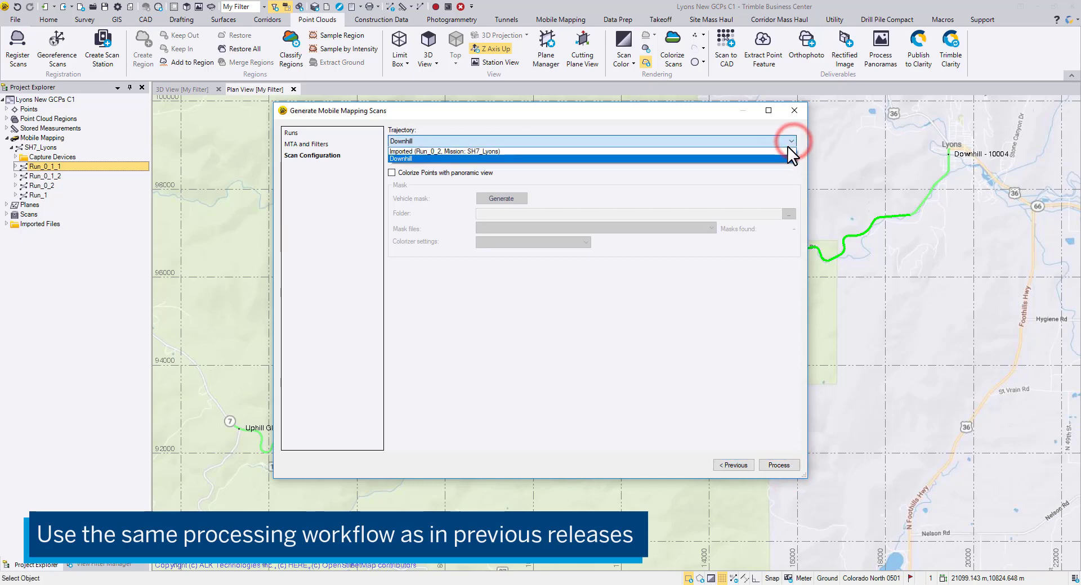
left_click(784, 151)
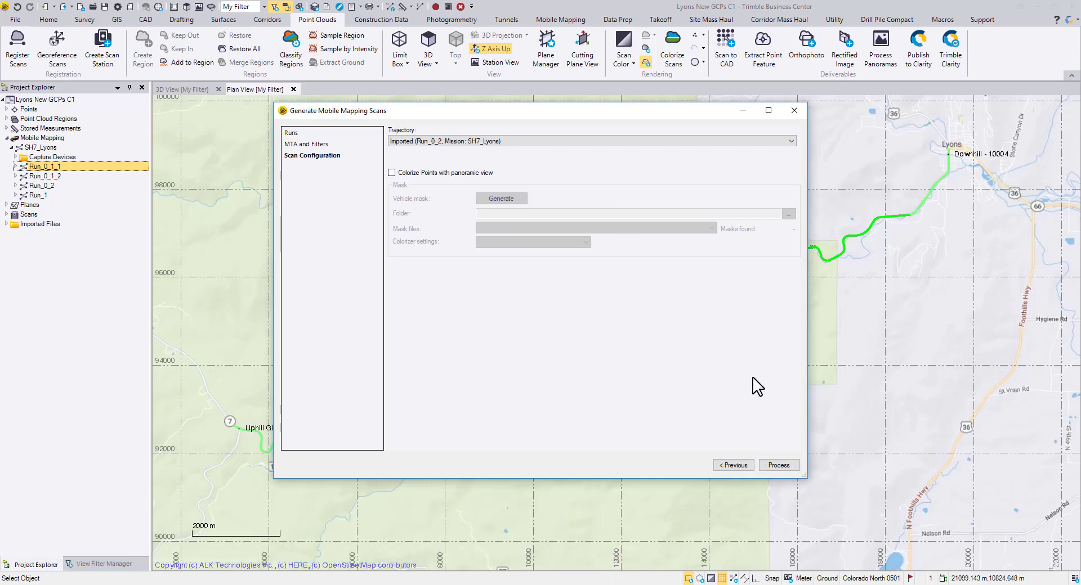
left_click(794, 111)
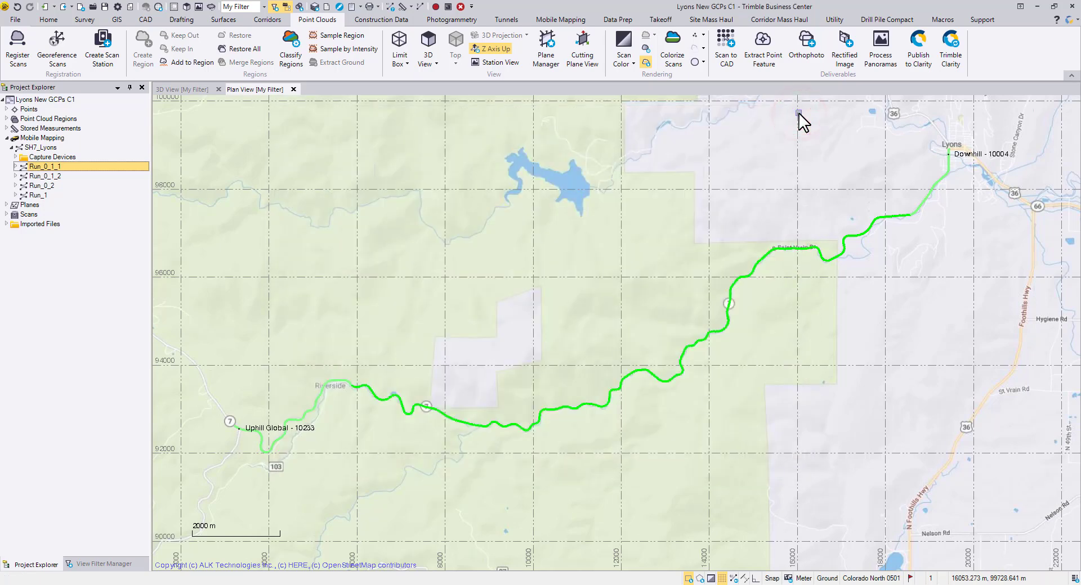
In View Filter Manager, show the Downhill scans G8, G7 and G6
left_click(104, 565)
scroll(70, 320, "up", 5)
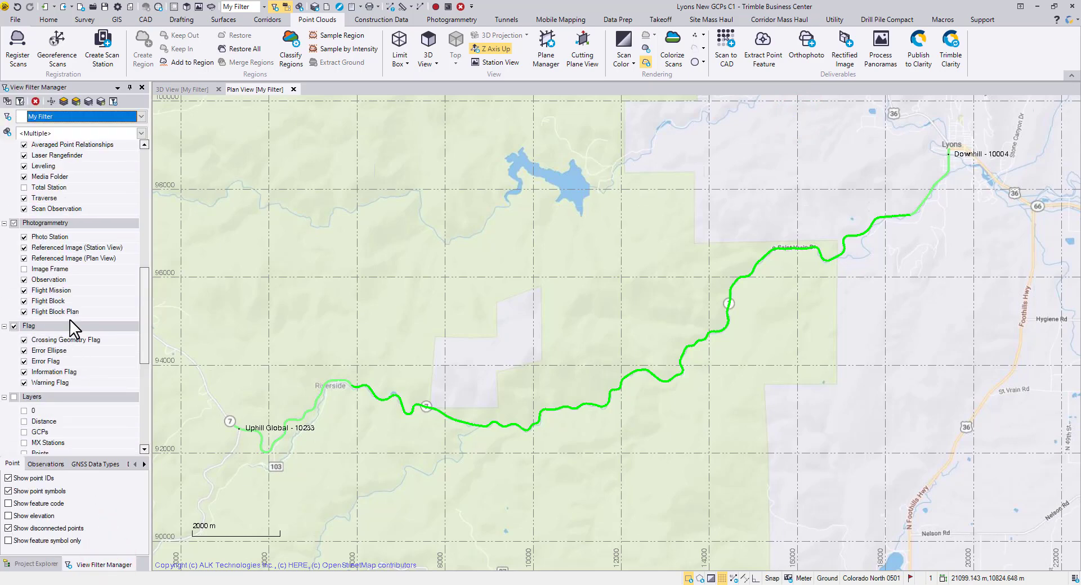
scroll(70, 320, "up", 8)
left_click(23, 159)
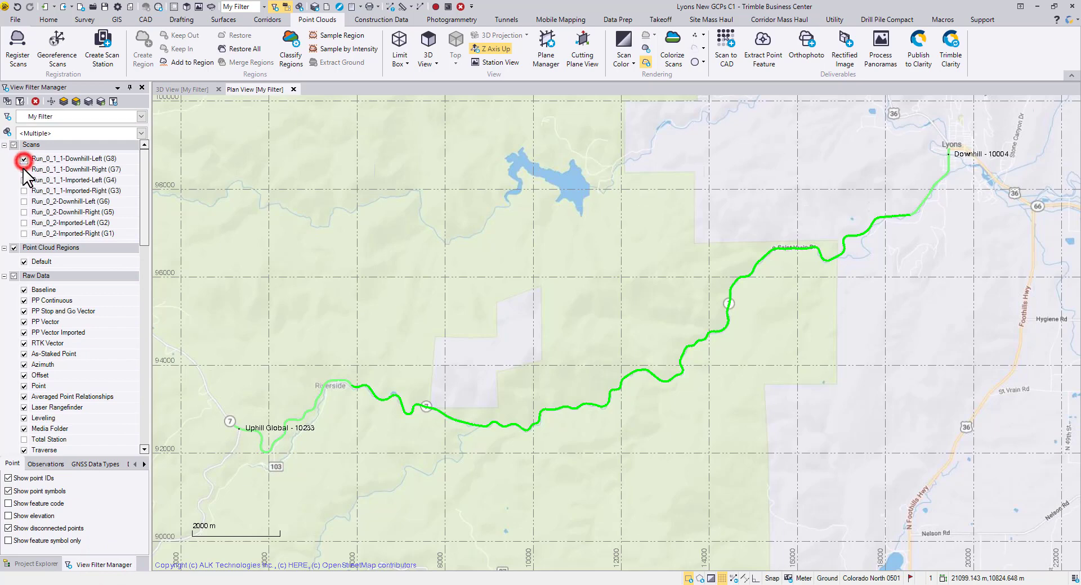
left_click(24, 169)
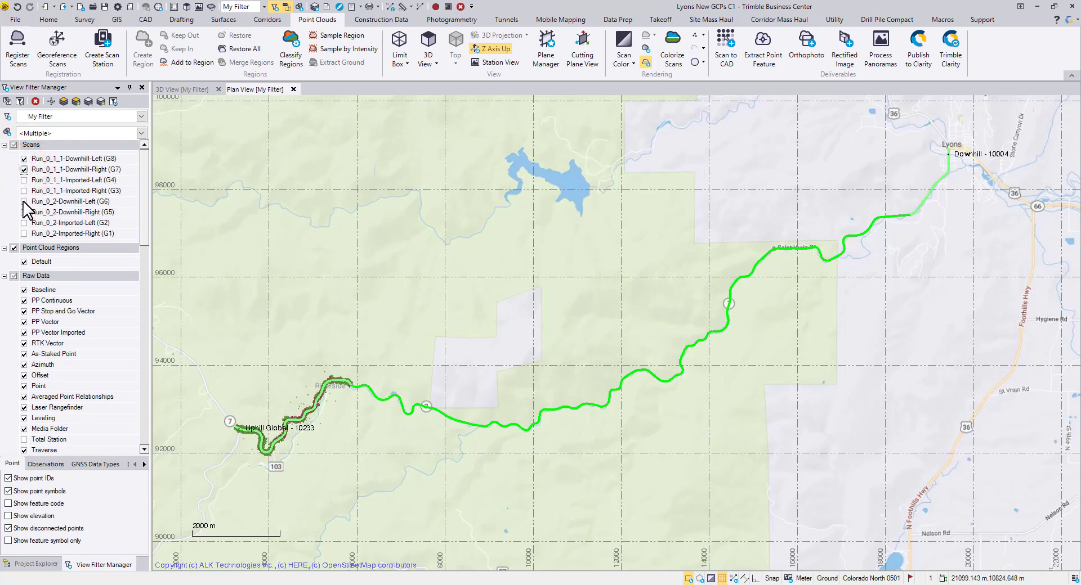
left_click(24, 201)
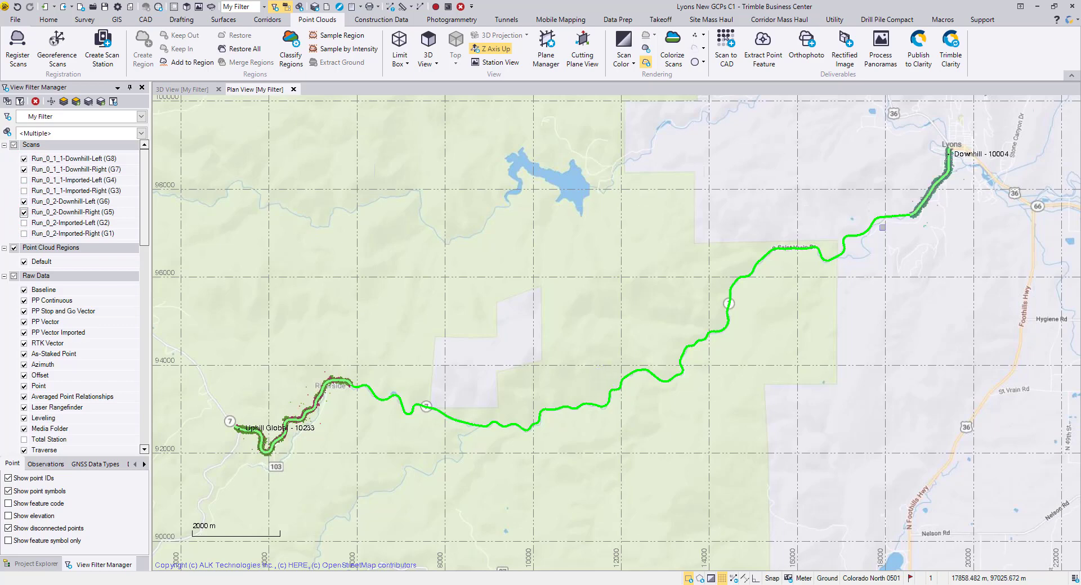
Zoom and pan to the scans near Lyons and turn off the background map
scroll(909, 210, "up", 2)
middle_click_drag(914, 207, 861, 261)
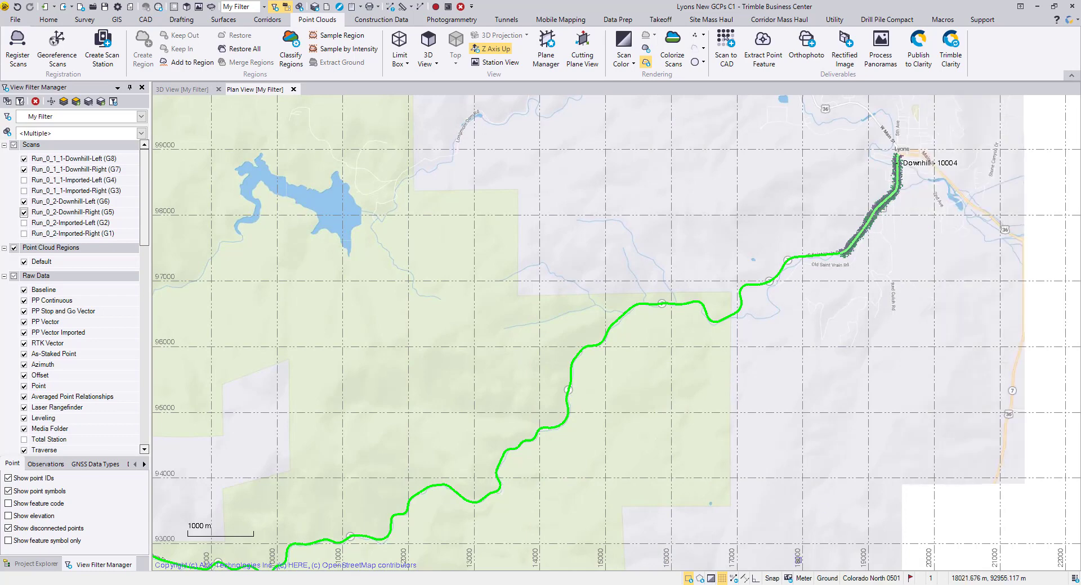
left_click(788, 578)
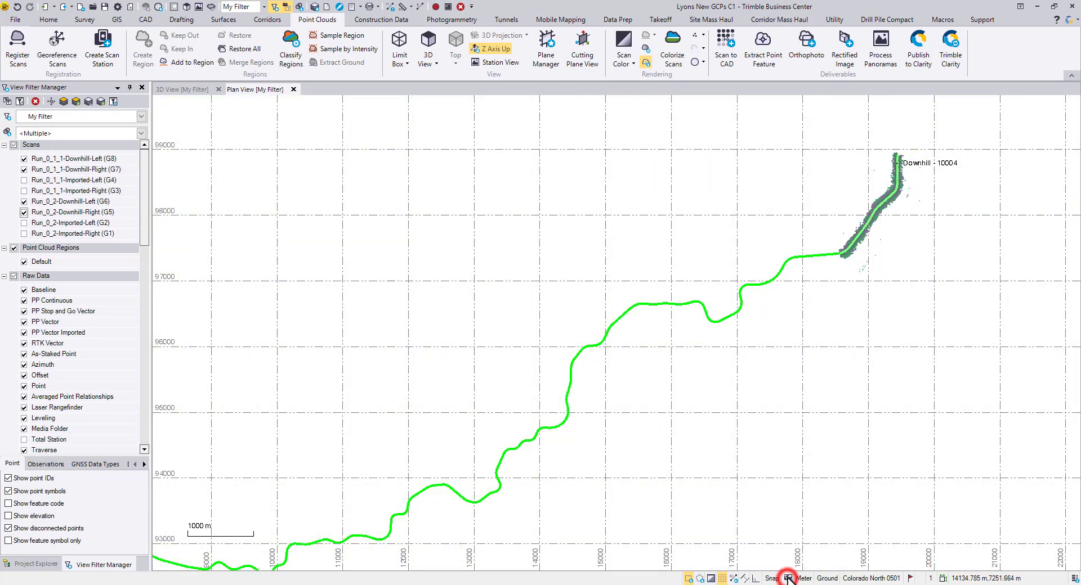
scroll(885, 337, "up", 4)
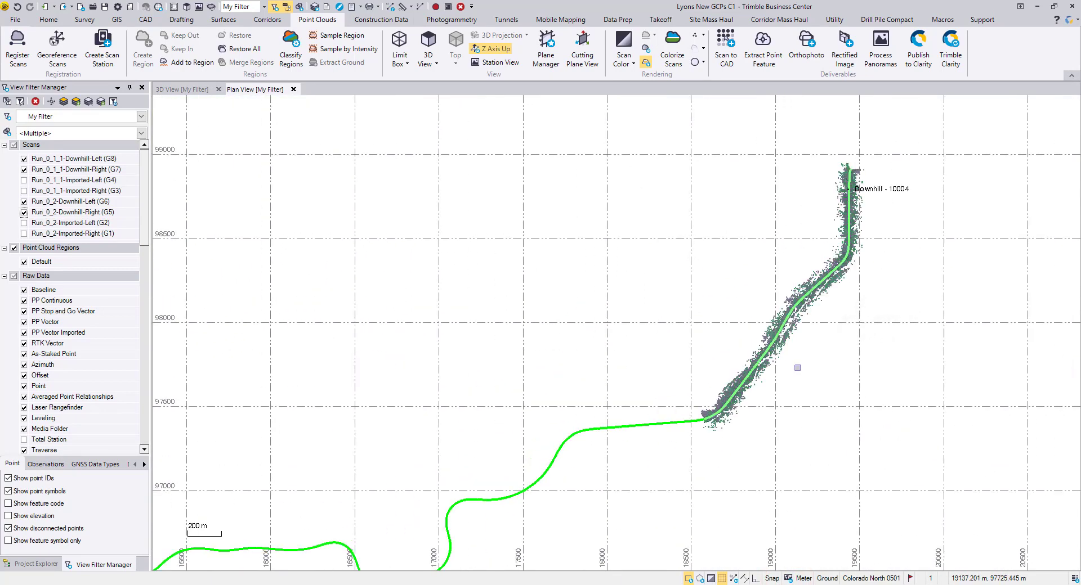
scroll(799, 366, "up", 1)
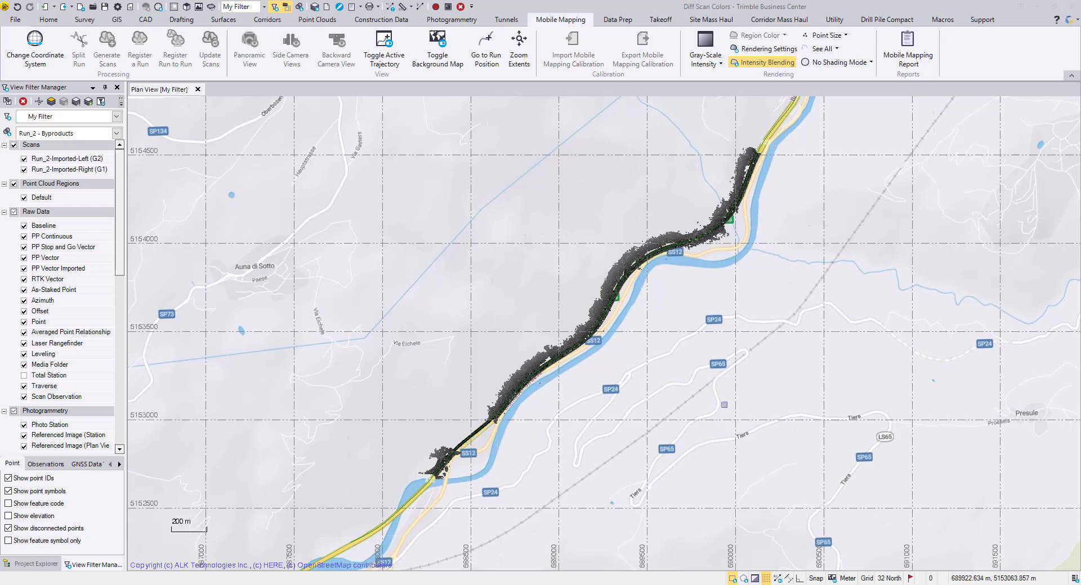
Set the point cloud colouring to Scan Color and hide Run_2-Imported-Left (G2), keeping G1 shown
left_click(706, 63)
left_click(707, 75)
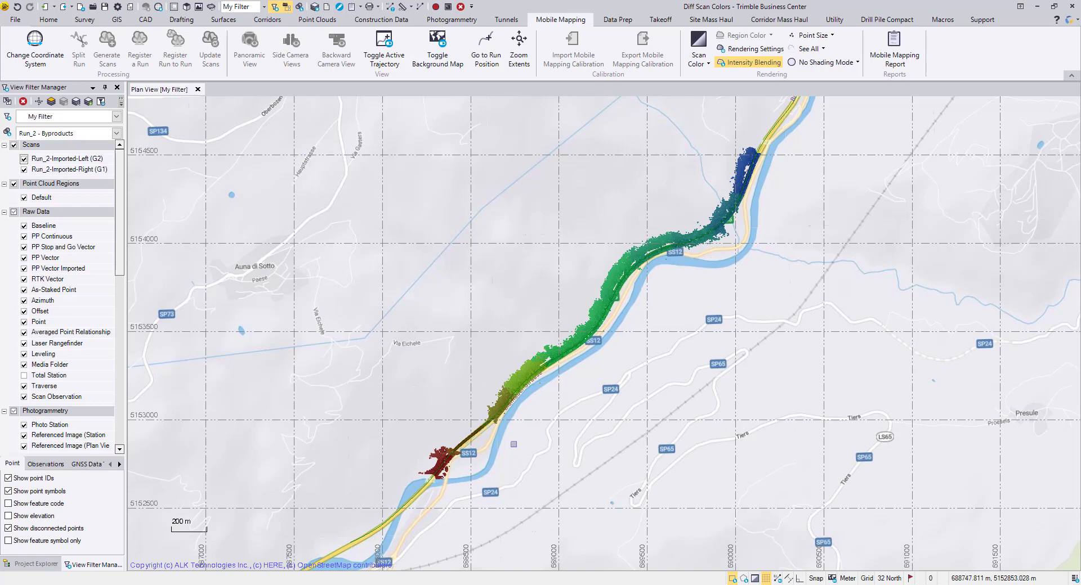
left_click(24, 159)
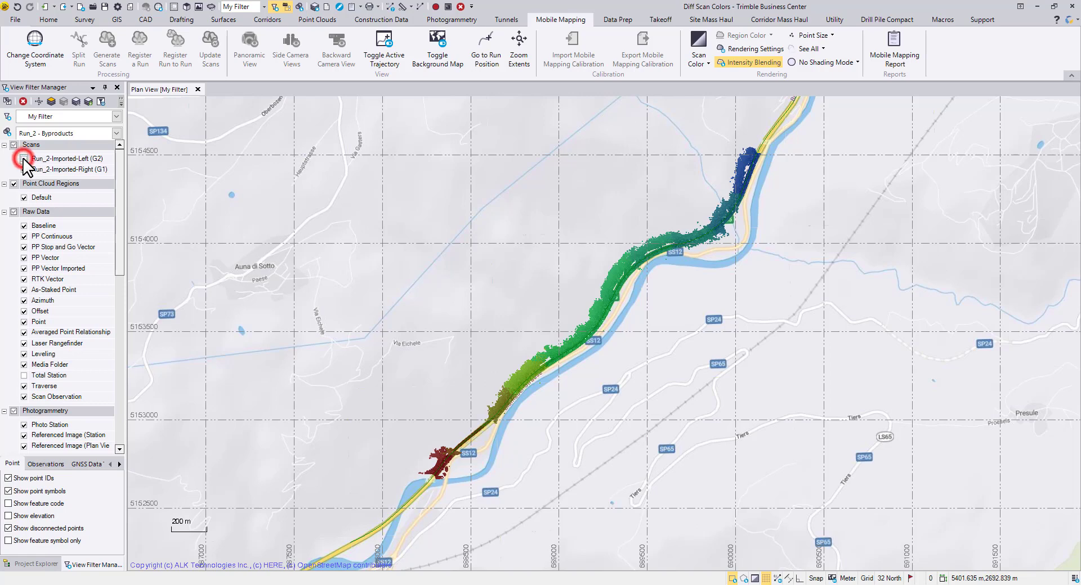
left_click(24, 159)
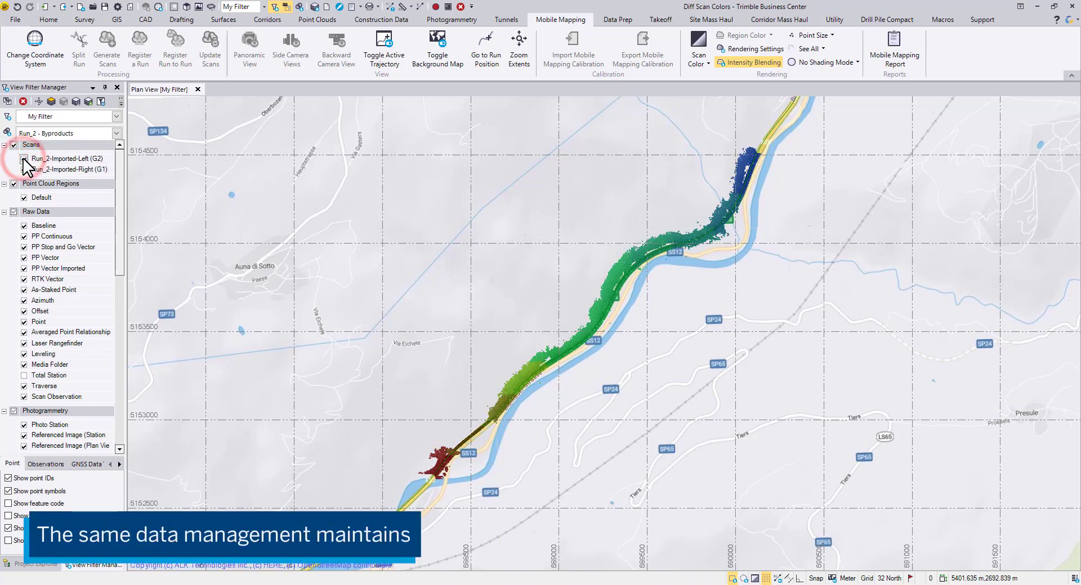
left_click(24, 168)
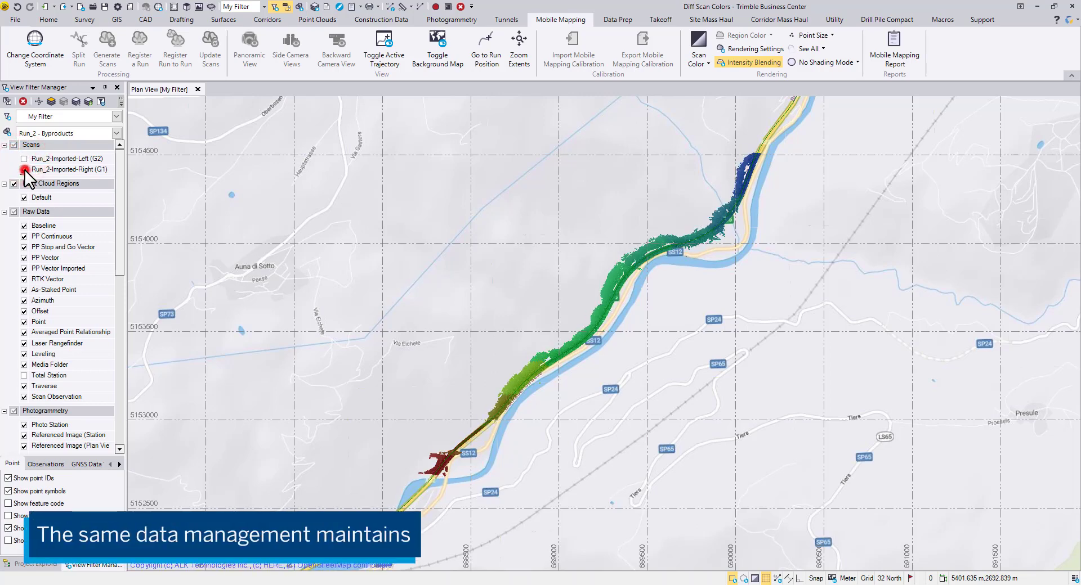
left_click(24, 169)
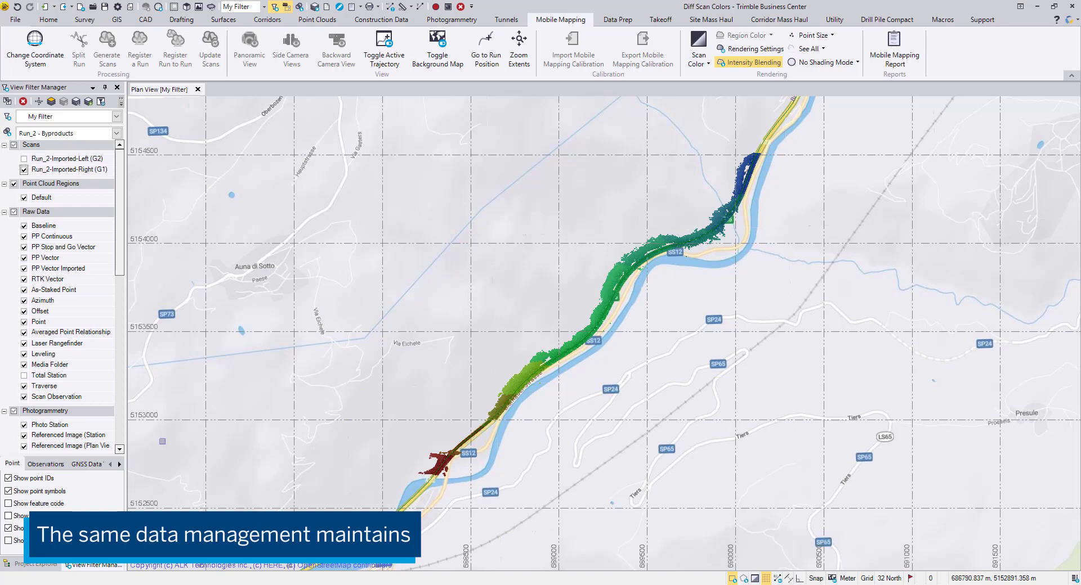
Expand Mobile Mapping > A22giorno > Run_2 > Imported to view G1's properties, then expand Scans
left_click(33, 565)
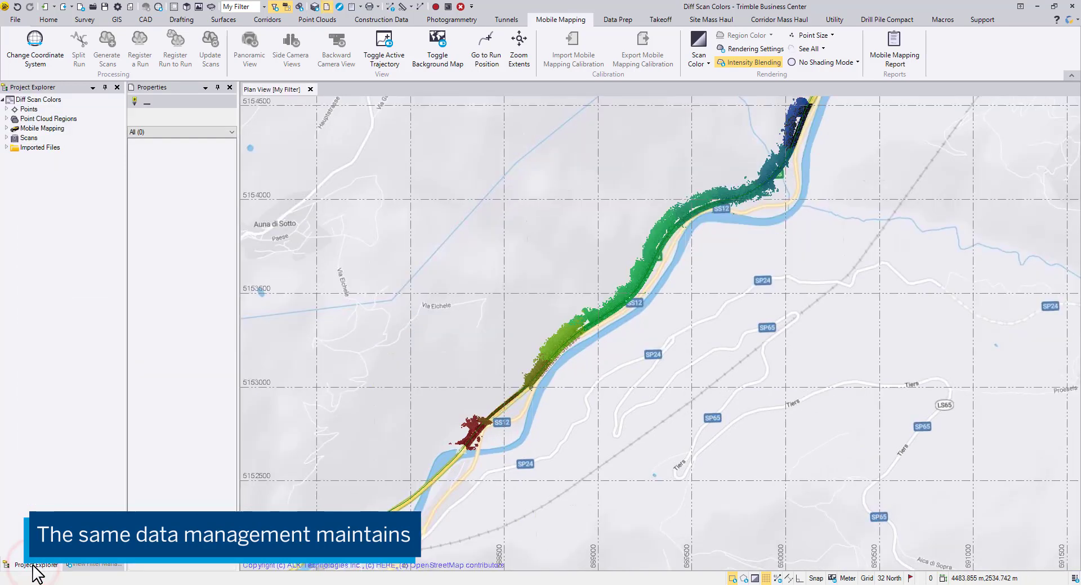
left_click(6, 129)
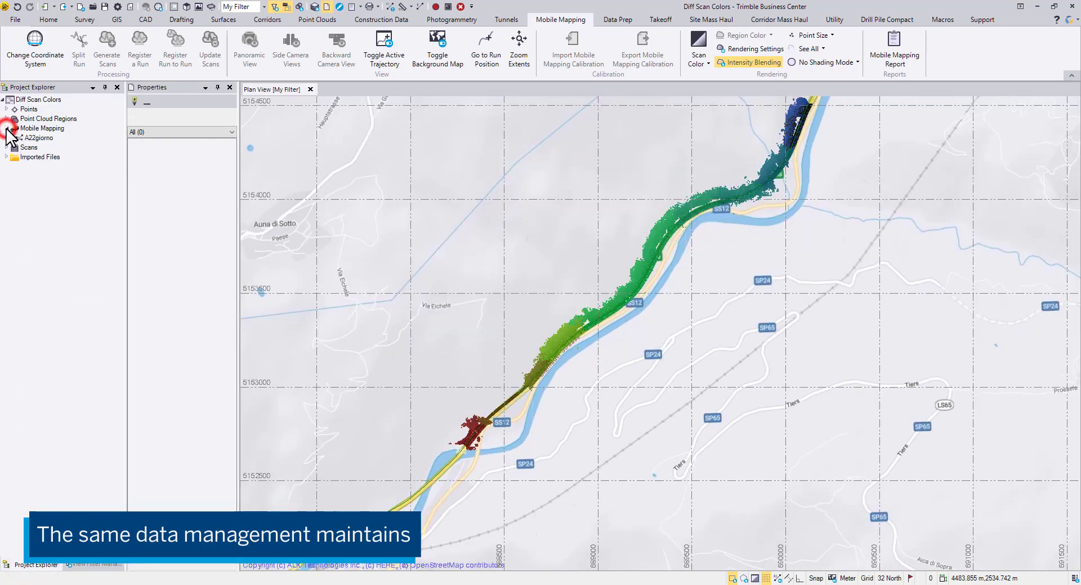
left_click(11, 137)
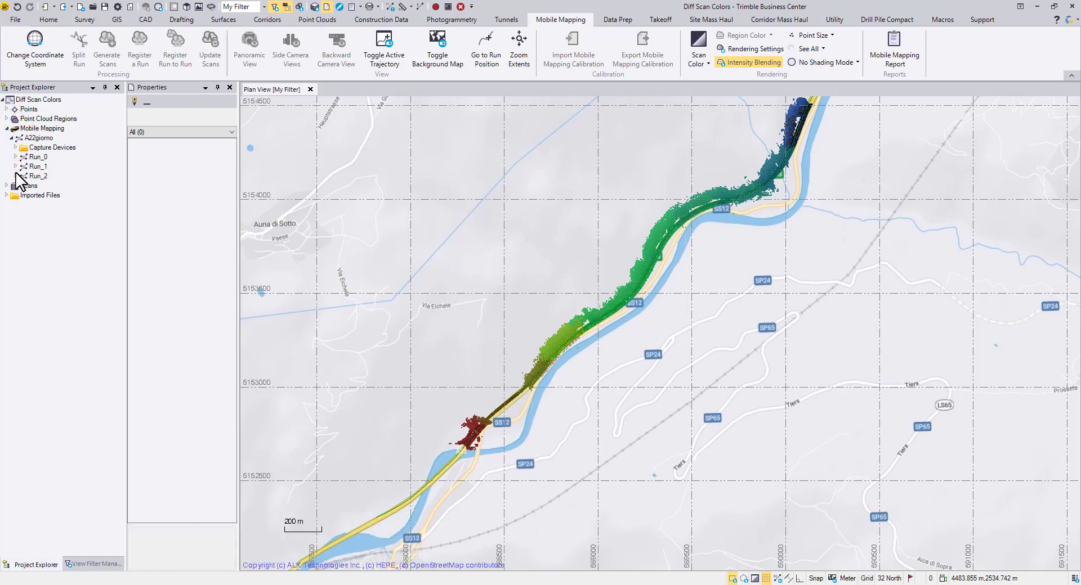
left_click(15, 176)
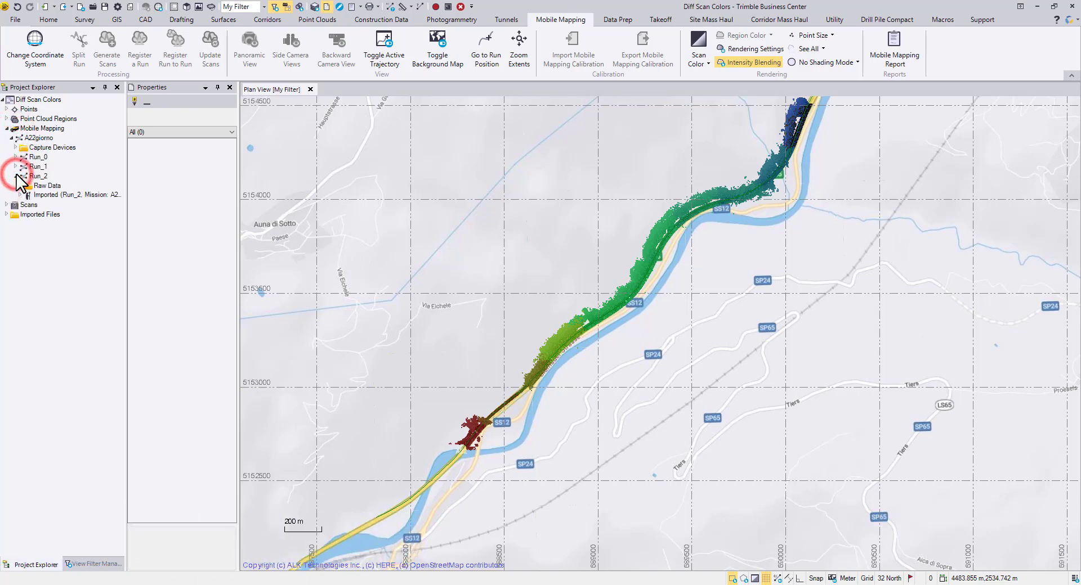
left_click(21, 195)
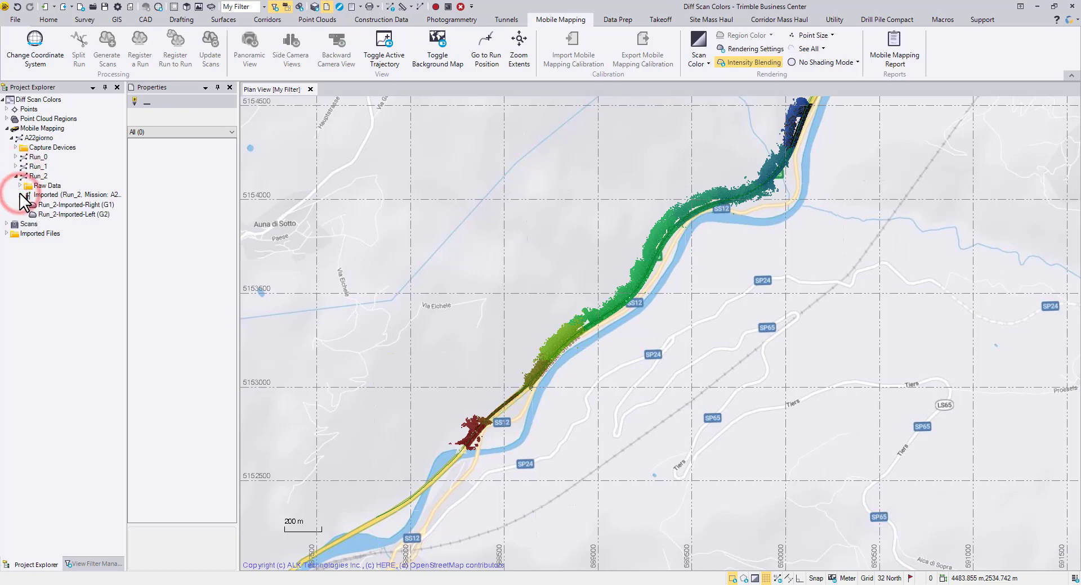
left_click(86, 206)
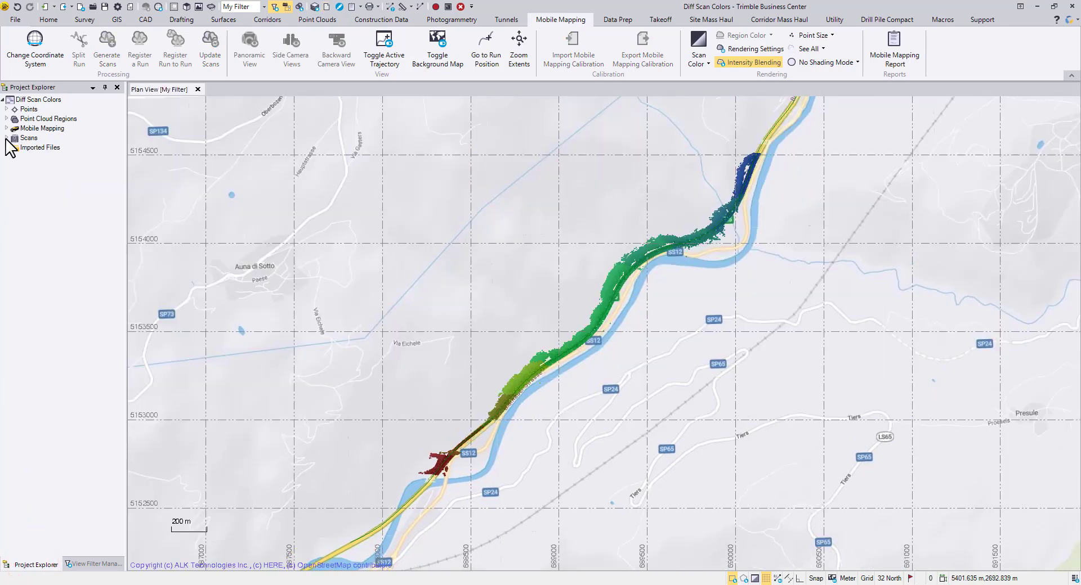
left_click(7, 138)
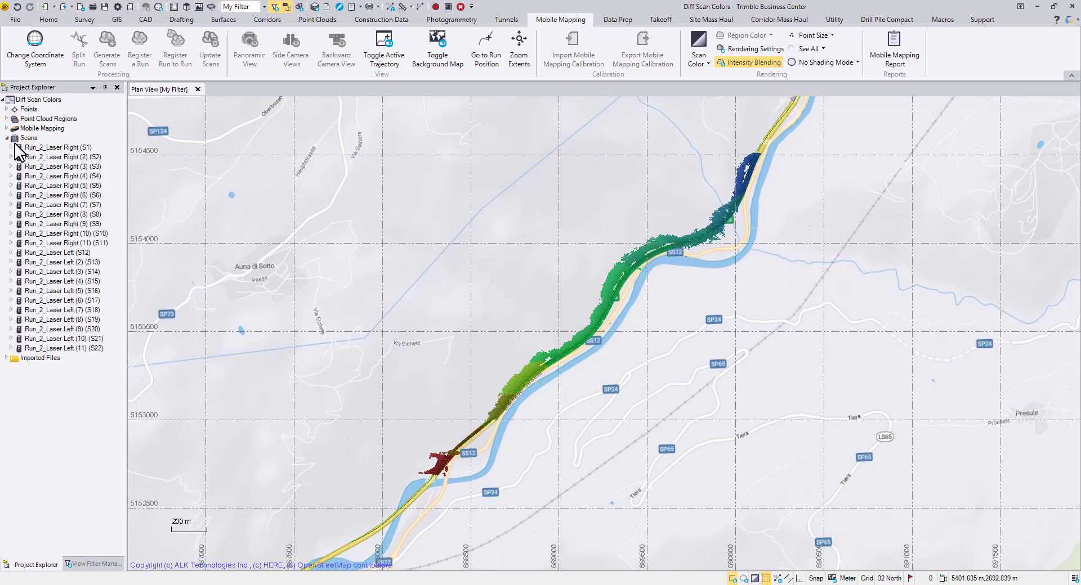
left_click(11, 147)
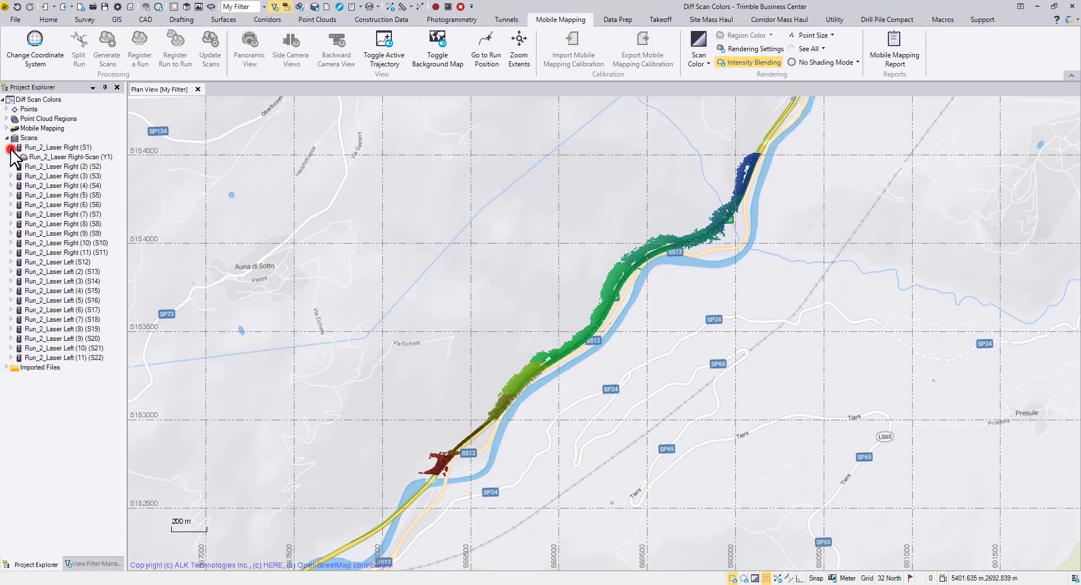
Set the Run_2_Laser Right-Scan (Y1) colour to Black in its Properties
right_click(38, 158)
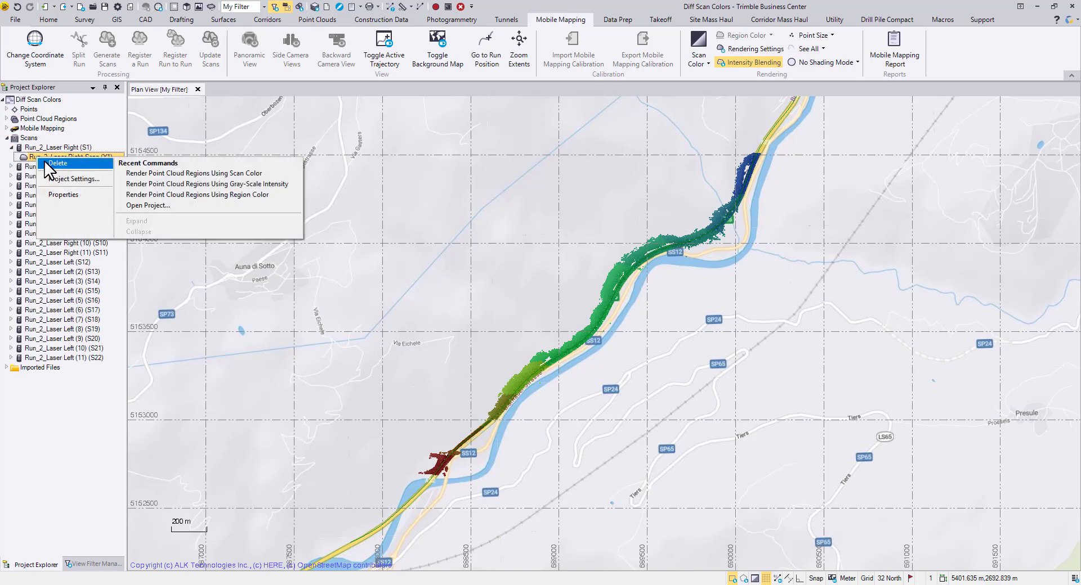
left_click(63, 192)
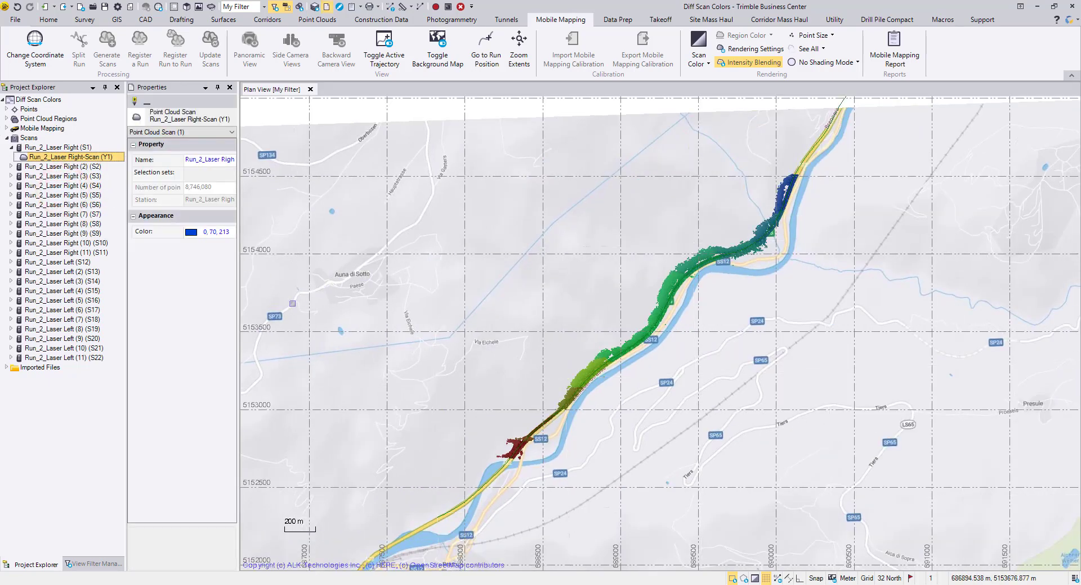
left_click(217, 233)
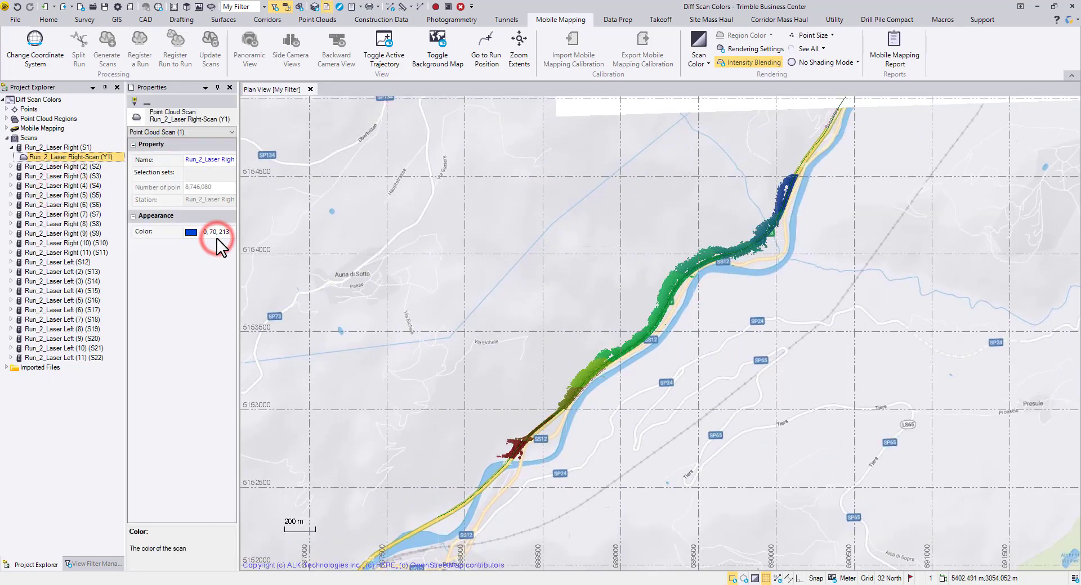
left_click(230, 232)
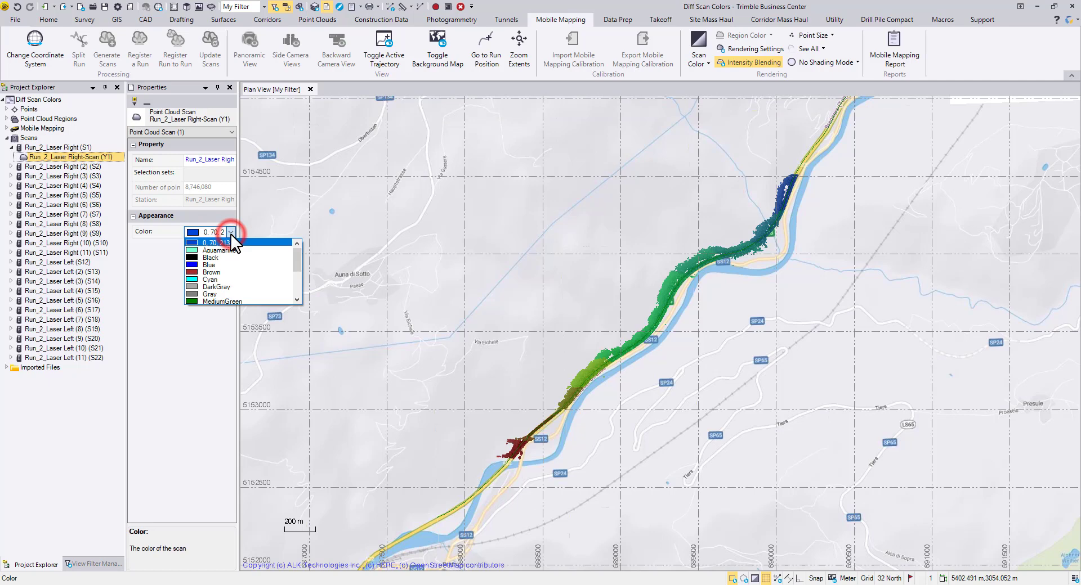
left_click(215, 258)
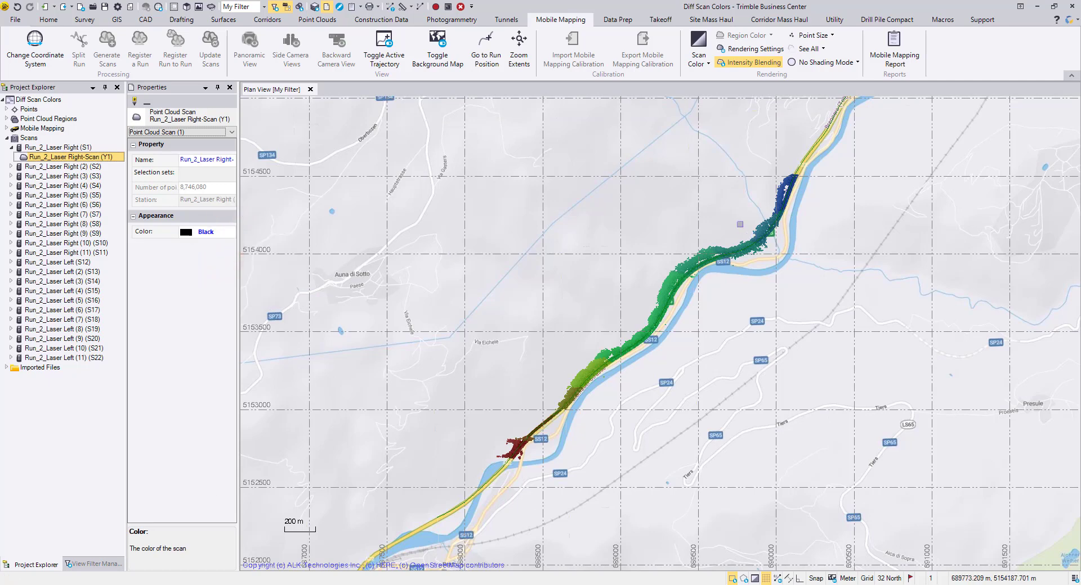
Zoom and pan along the scan in plan view, then collapse the Scans tree
left_click(739, 224)
scroll(799, 188, "up", 4)
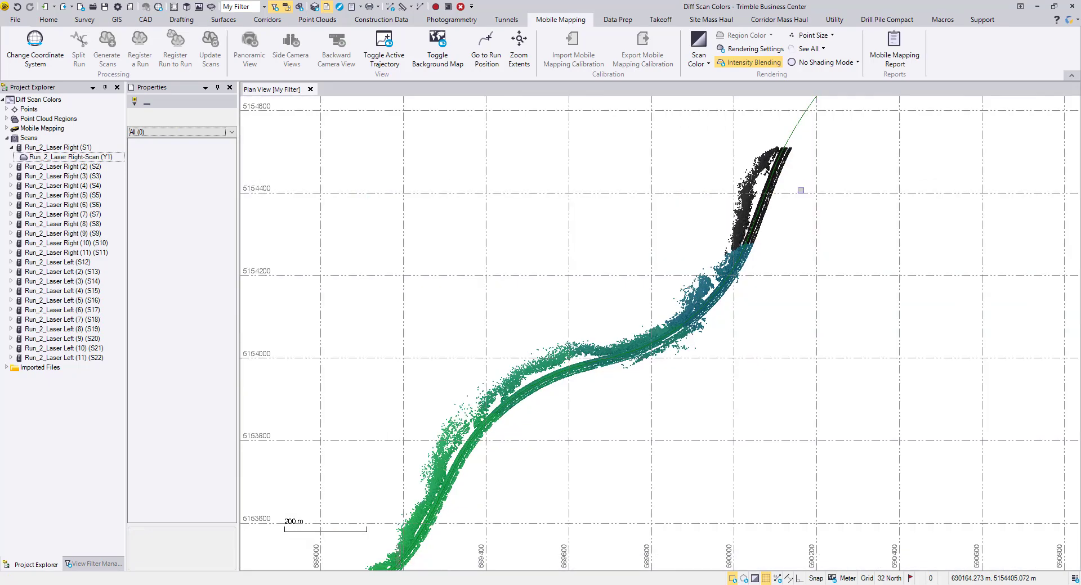
middle_click_drag(800, 190, 752, 202)
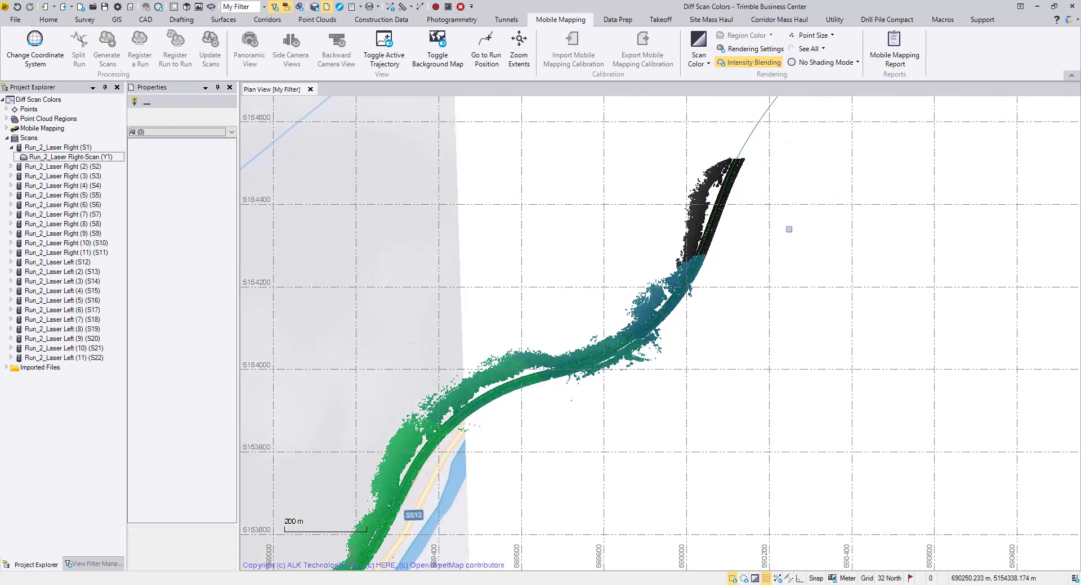
left_click(10, 147)
left_click(6, 138)
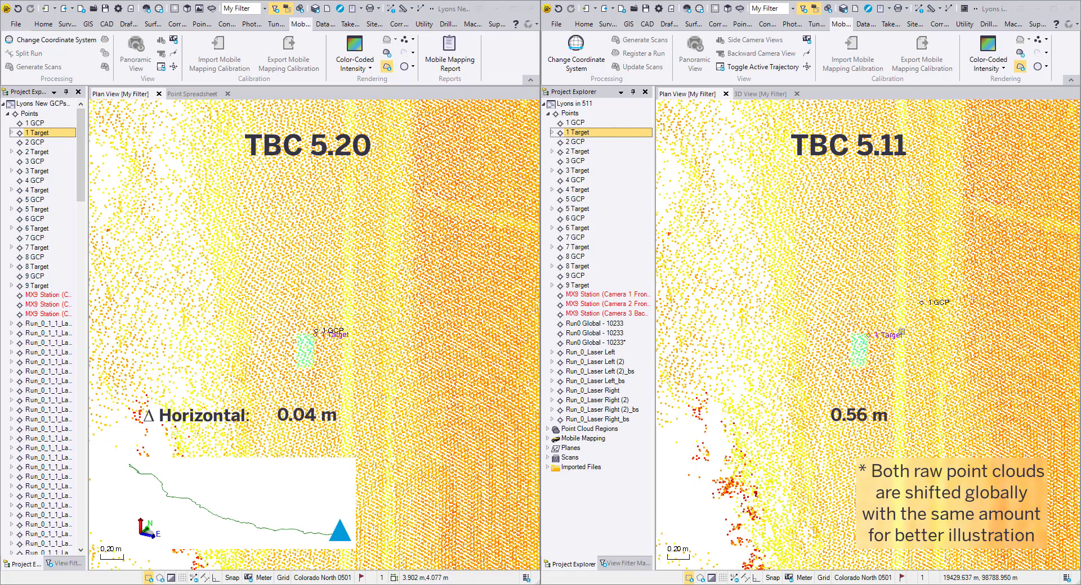
Centre both the 5.20 and 5.11 plan views on 2 Target, then 3 Target
right_click(48, 152)
left_click(61, 173)
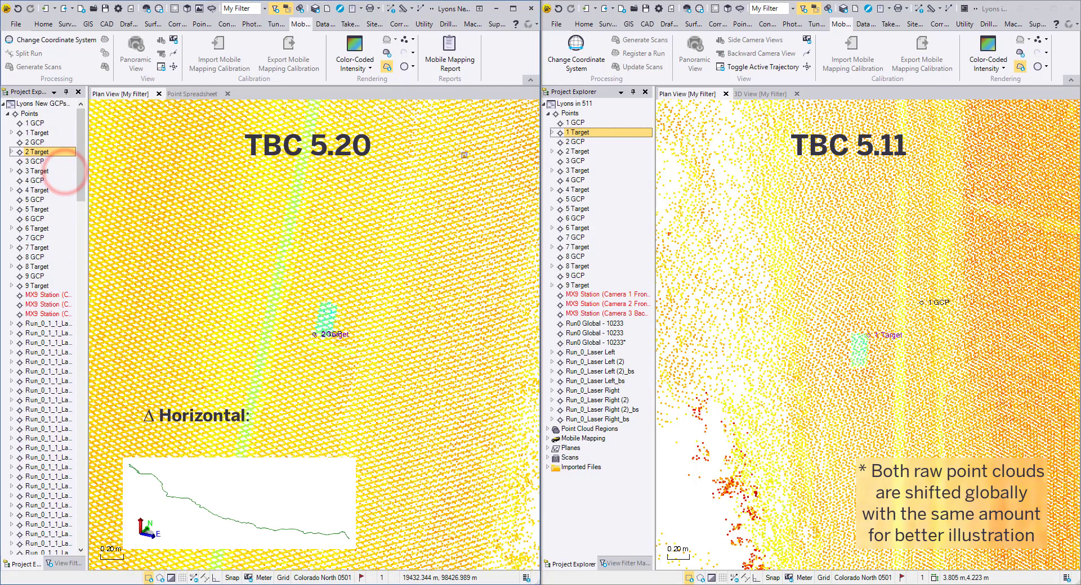
right_click(593, 151)
left_click(620, 171)
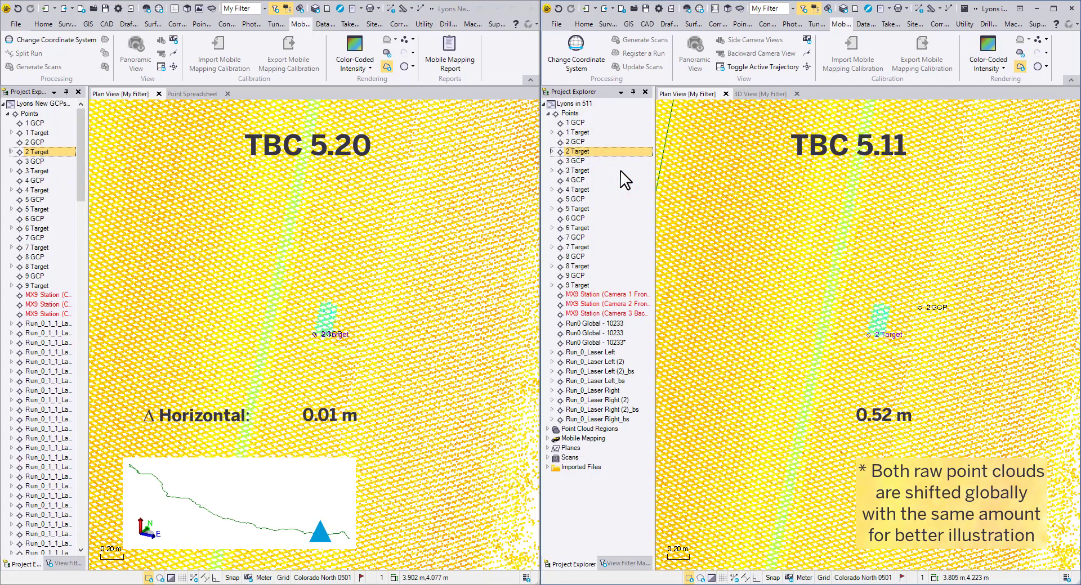
right_click(40, 172)
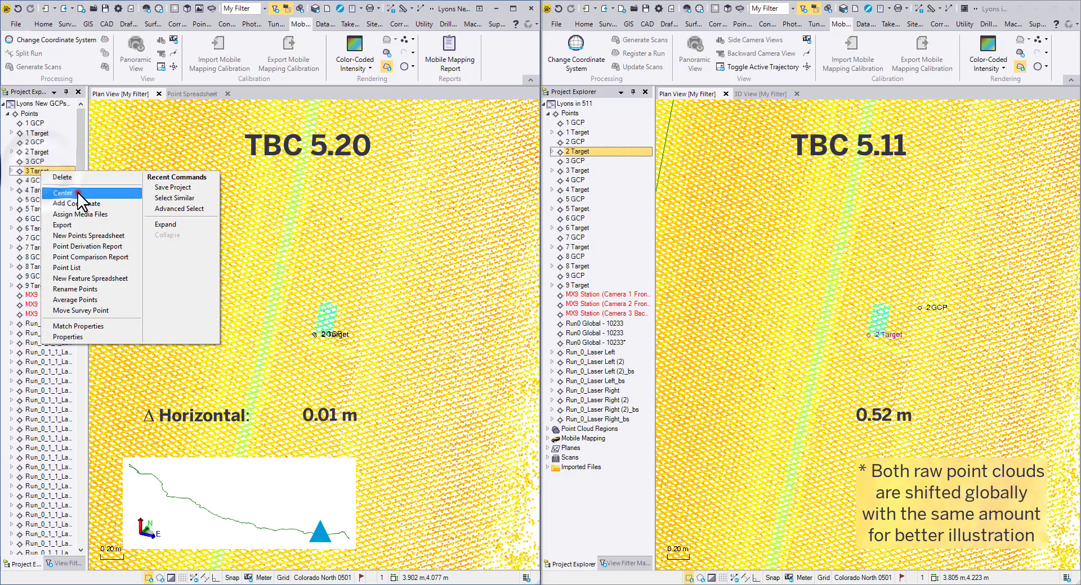
left_click(79, 194)
right_click(592, 172)
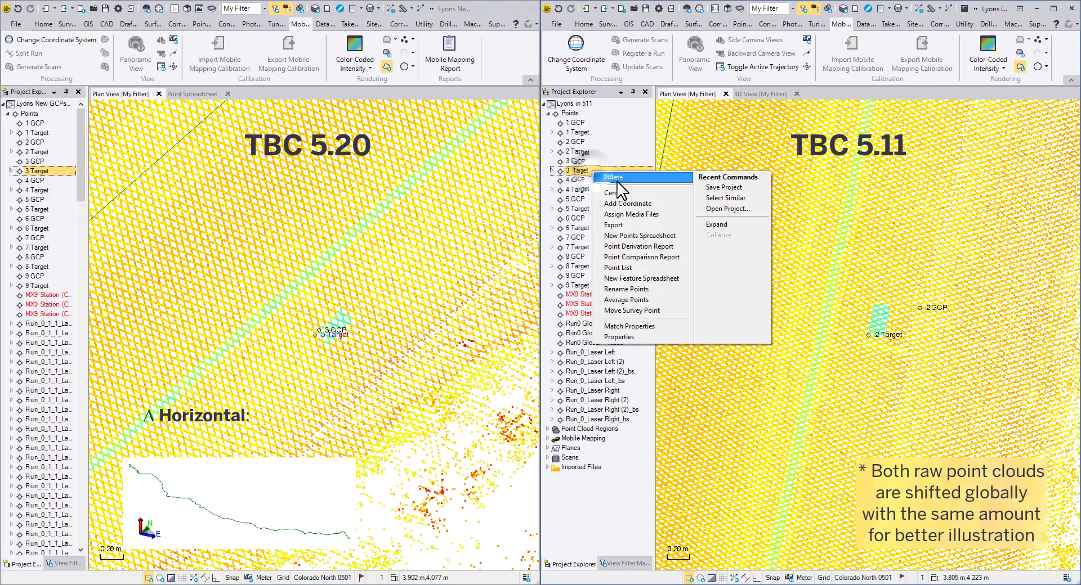
left_click(626, 192)
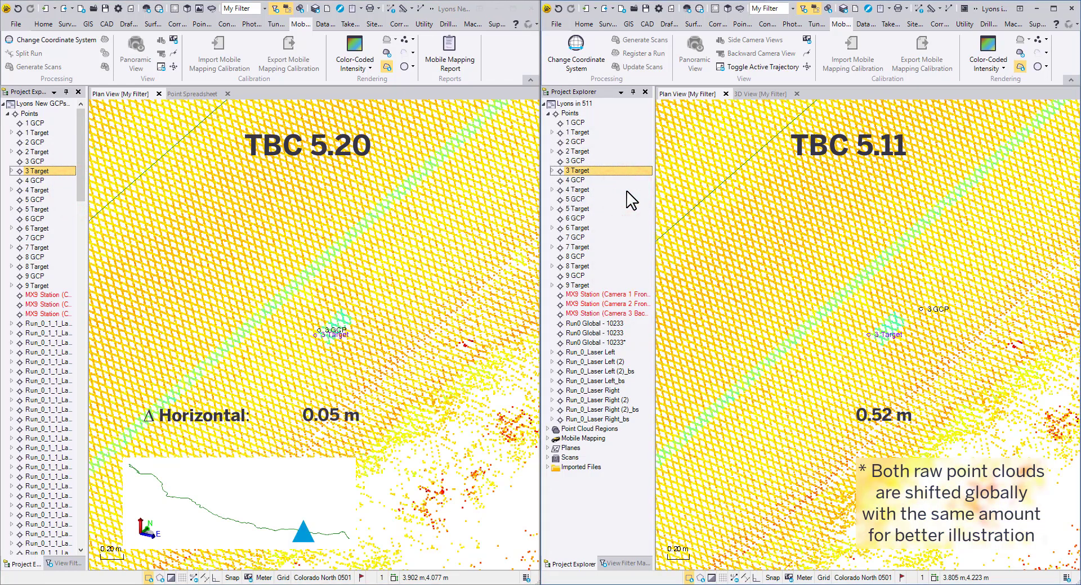
Centre both plan views on 4 Target, then 5 Target
right_click(45, 191)
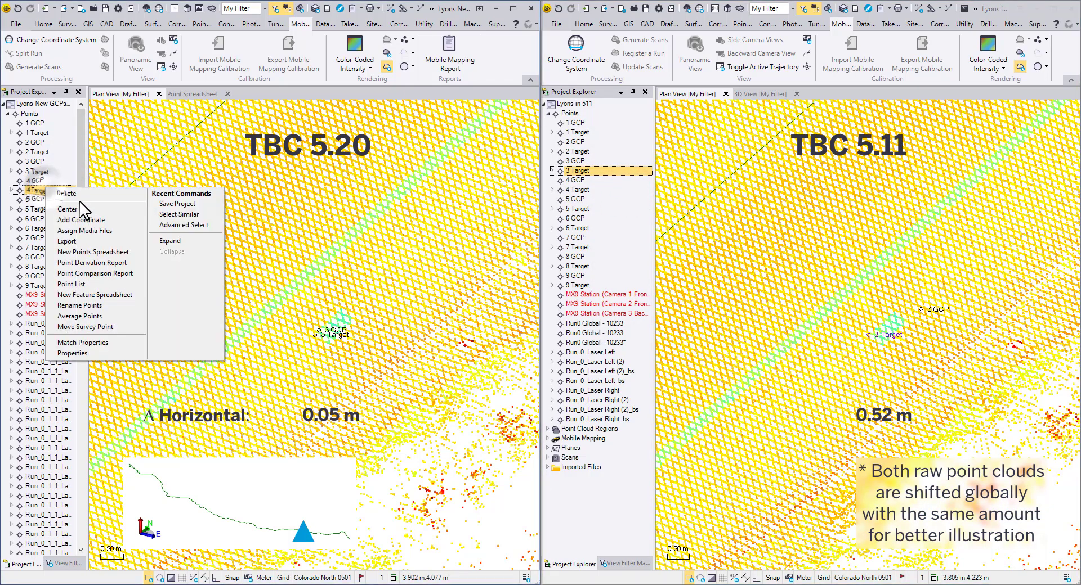
left_click(89, 205)
left_click(601, 190)
right_click(605, 194)
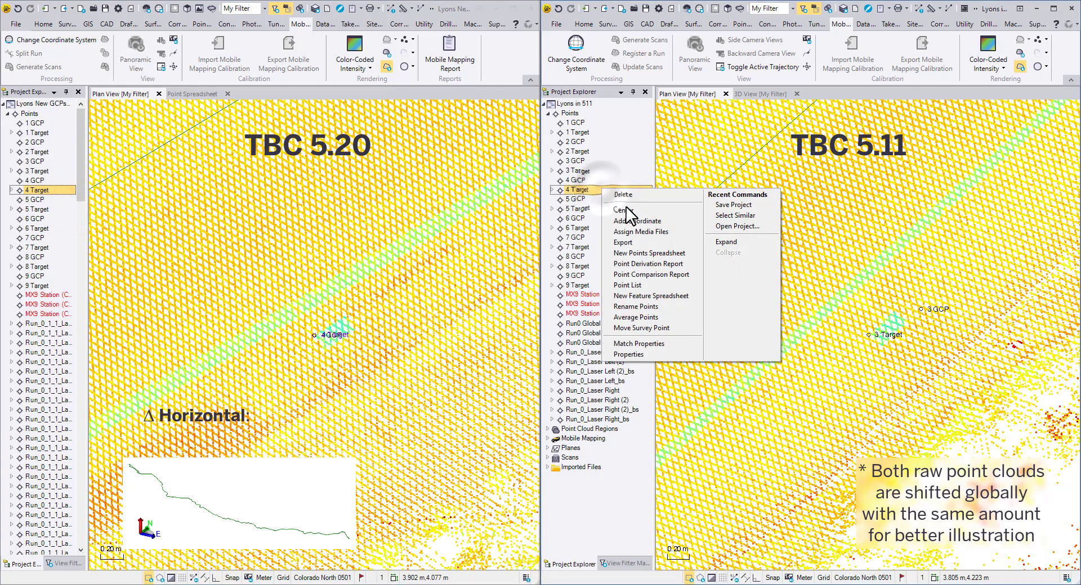
left_click(636, 211)
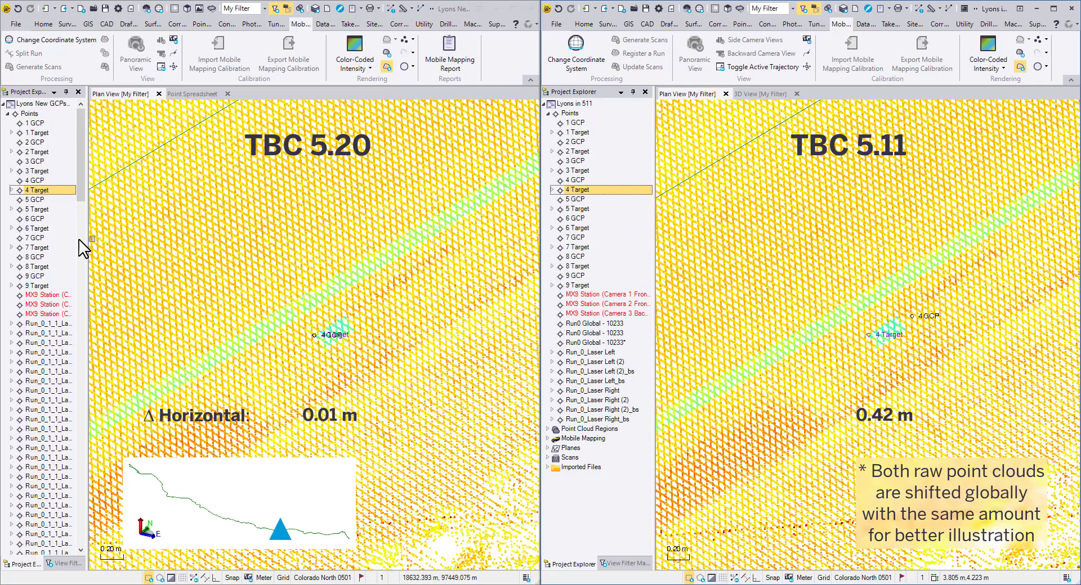
right_click(57, 209)
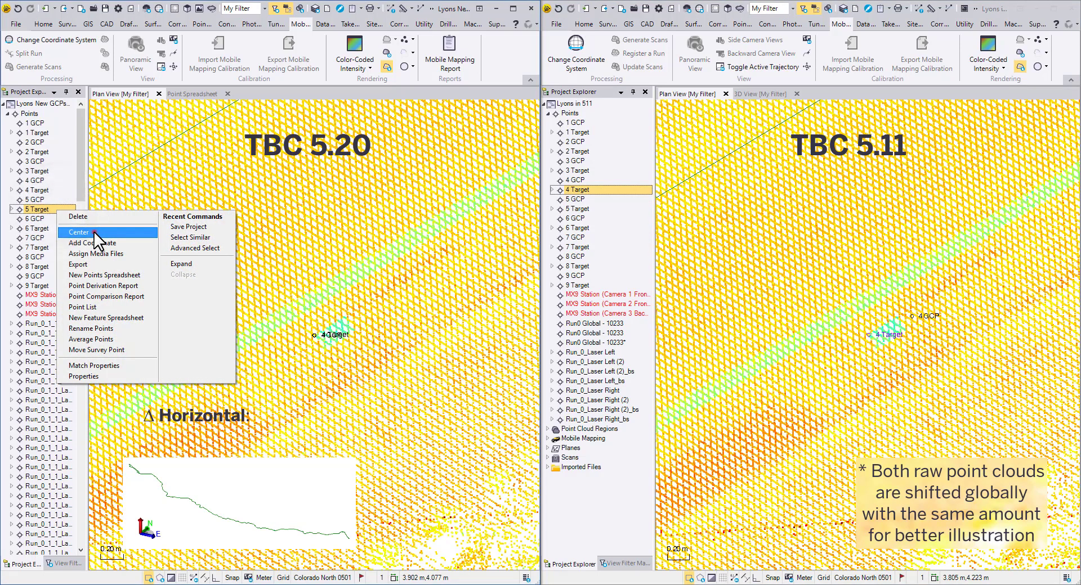
left_click(94, 231)
right_click(584, 212)
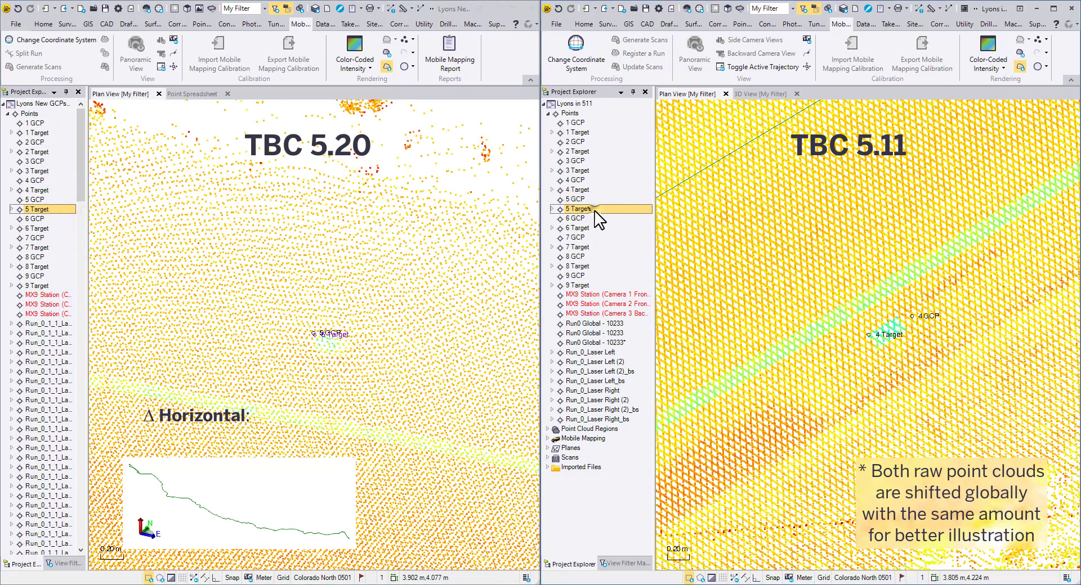
left_click(644, 232)
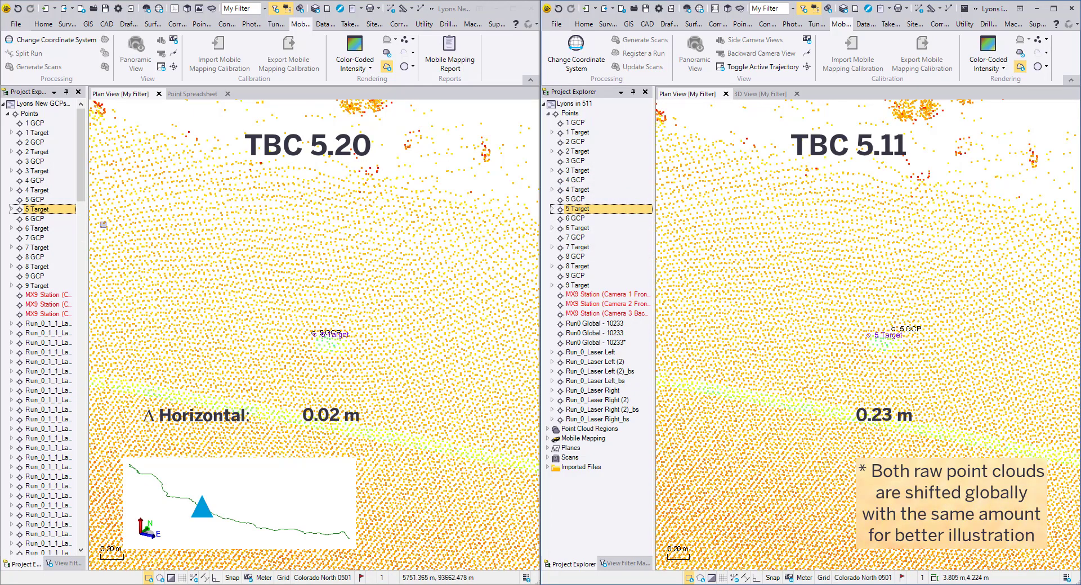
Centre both the 5.20 and 5.11 plan views on 6 Target, then 7 Target
right_click(55, 228)
left_click(93, 251)
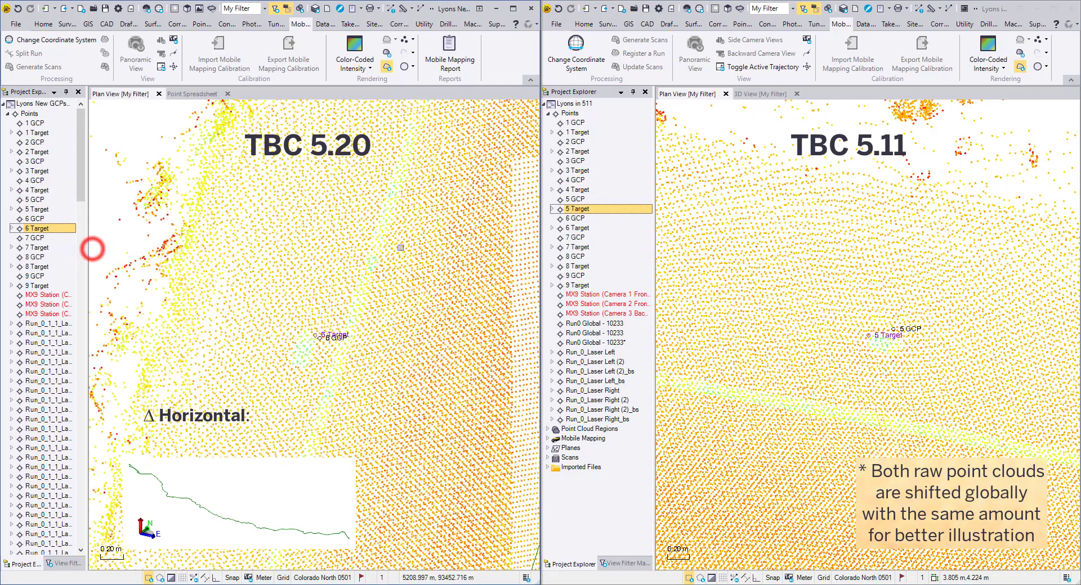
right_click(607, 228)
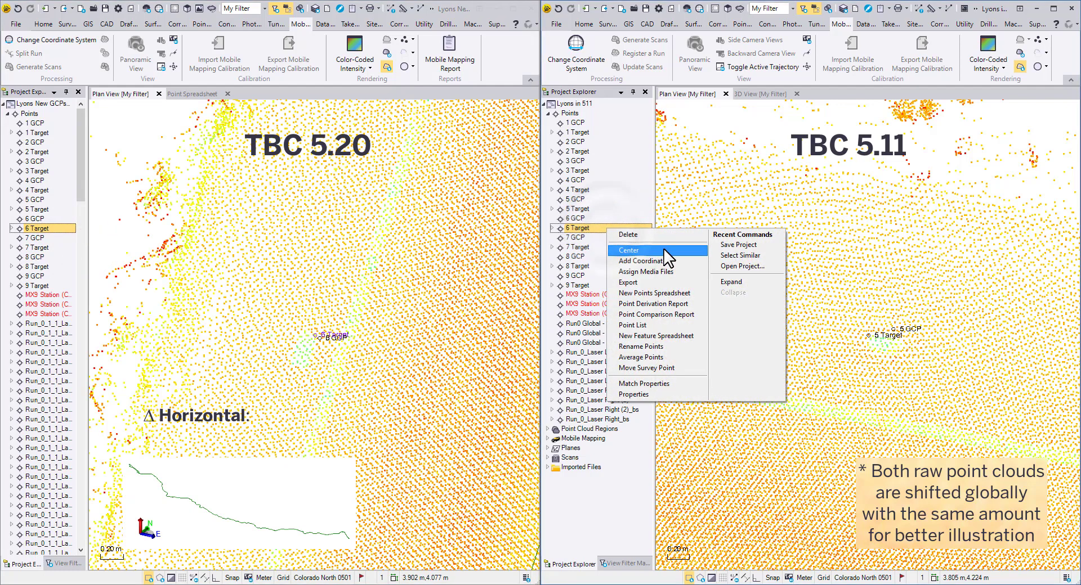
left_click(663, 249)
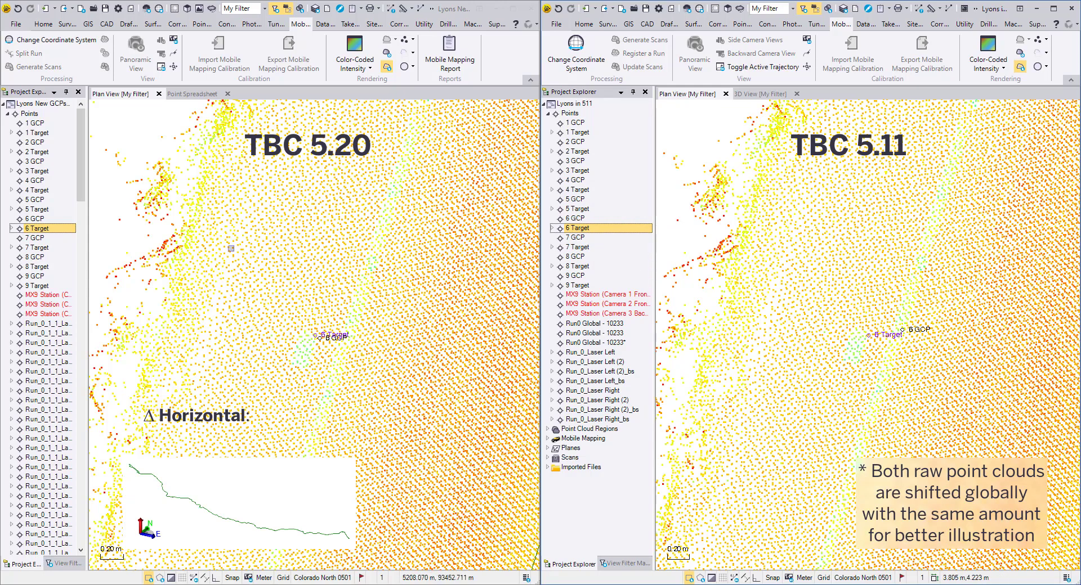
right_click(58, 246)
left_click(104, 266)
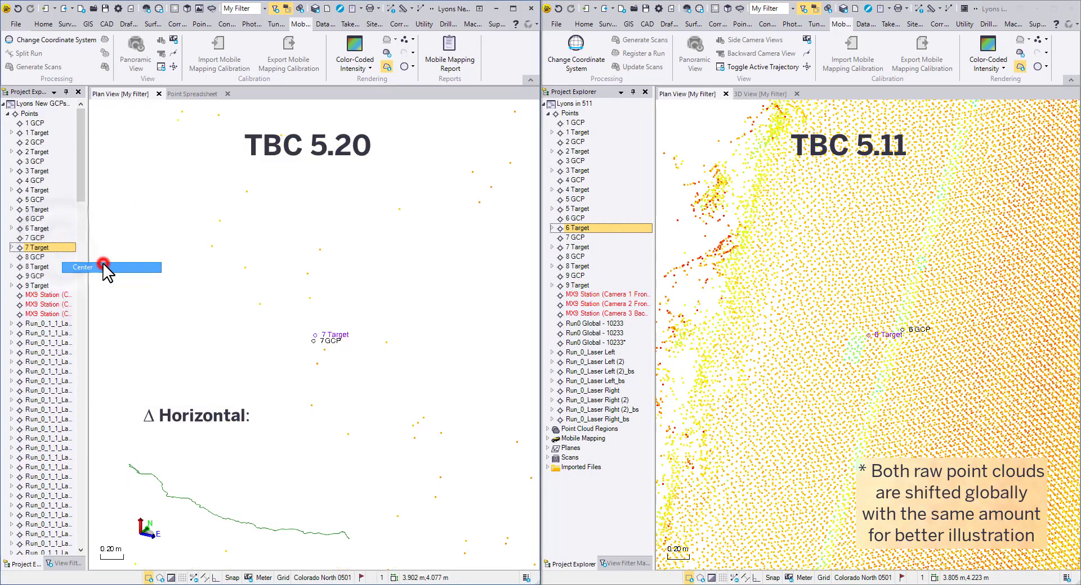
right_click(606, 250)
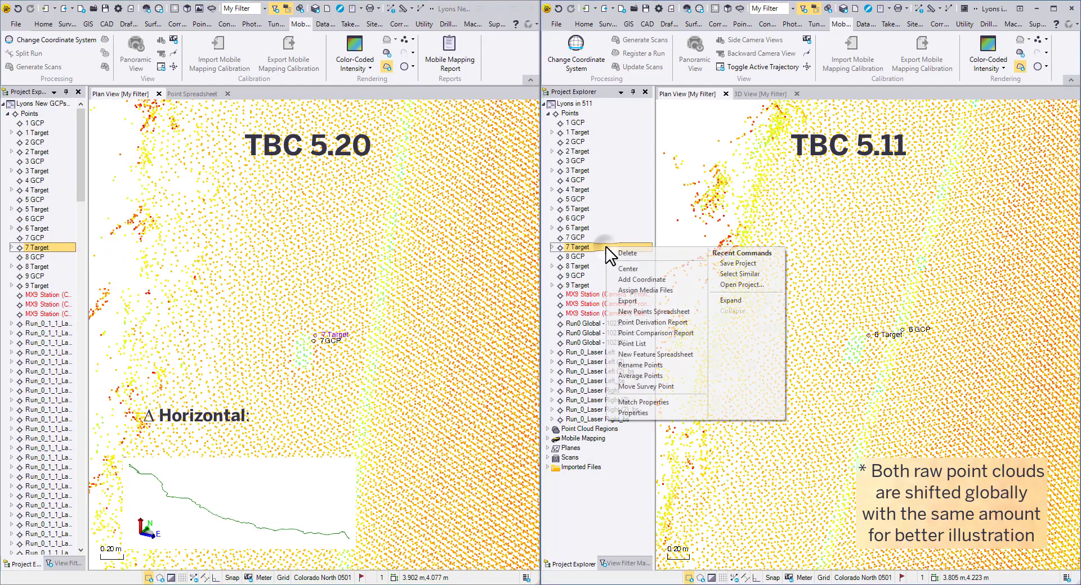
left_click(656, 268)
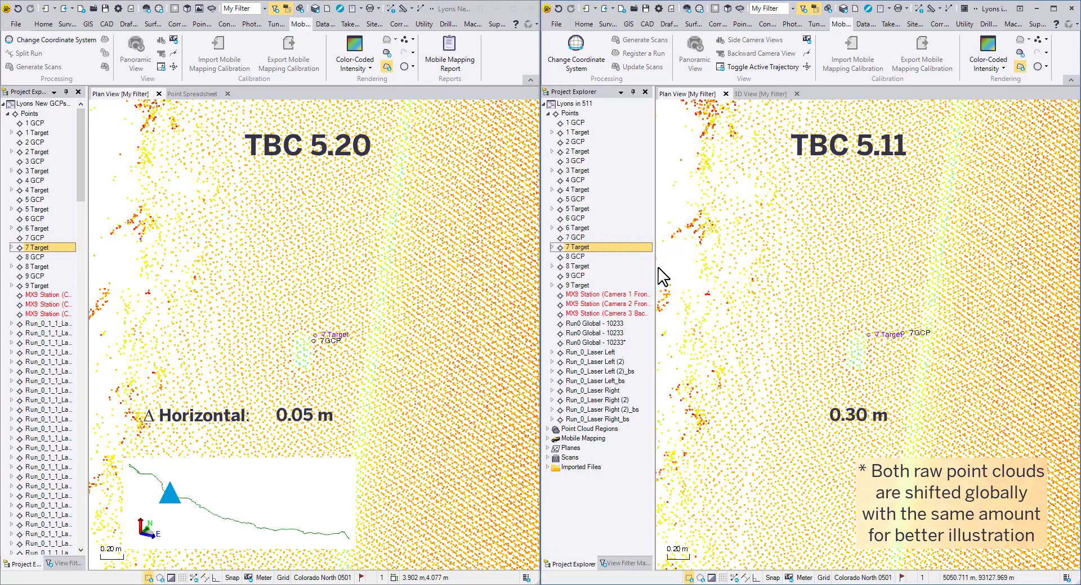
Centre both plan views on 8 Target, then 9 Target
right_click(51, 268)
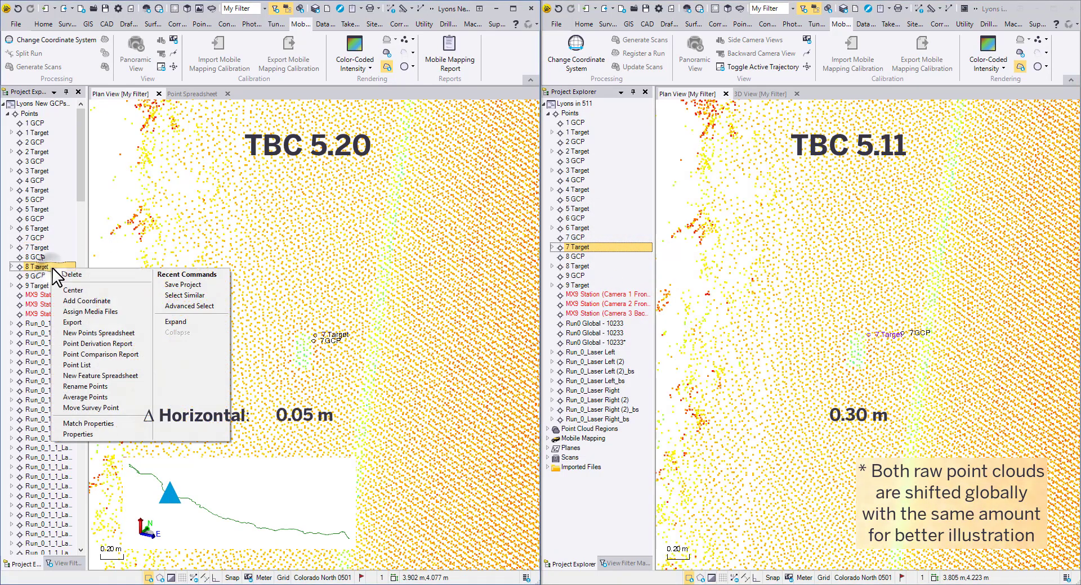
left_click(98, 289)
right_click(600, 266)
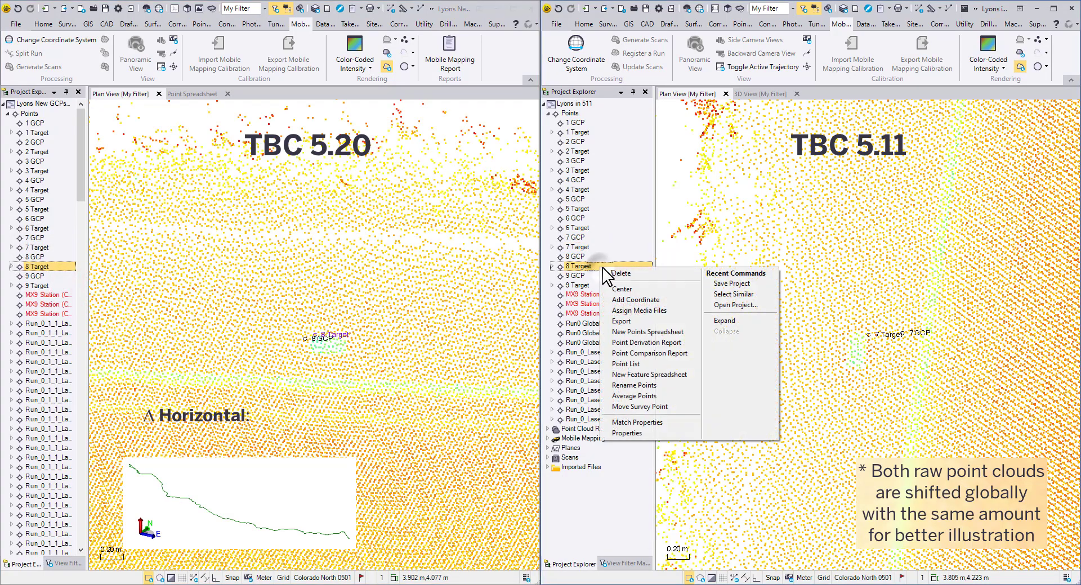
left_click(646, 288)
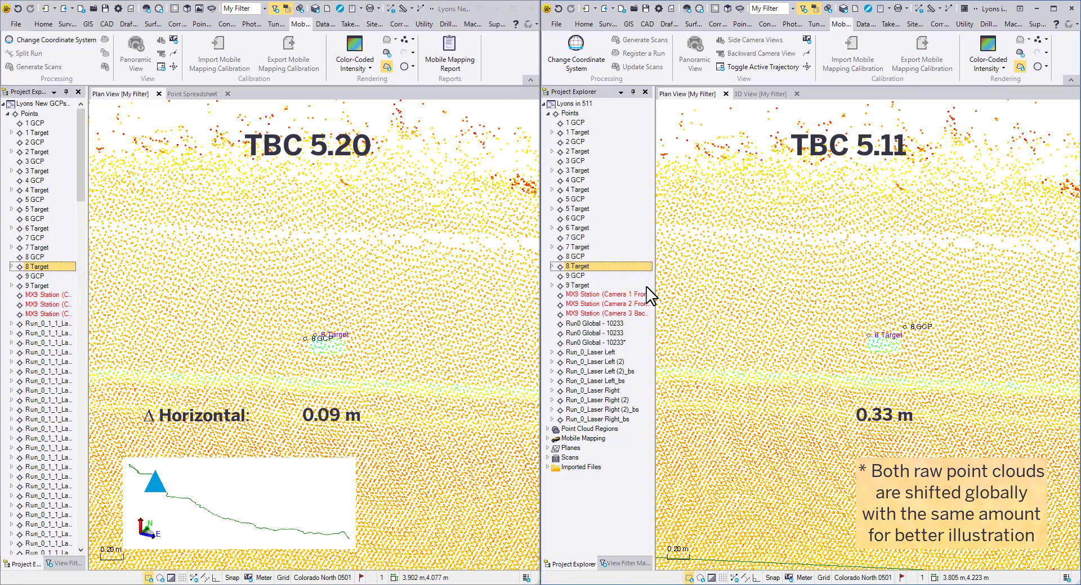
right_click(45, 285)
left_click(91, 309)
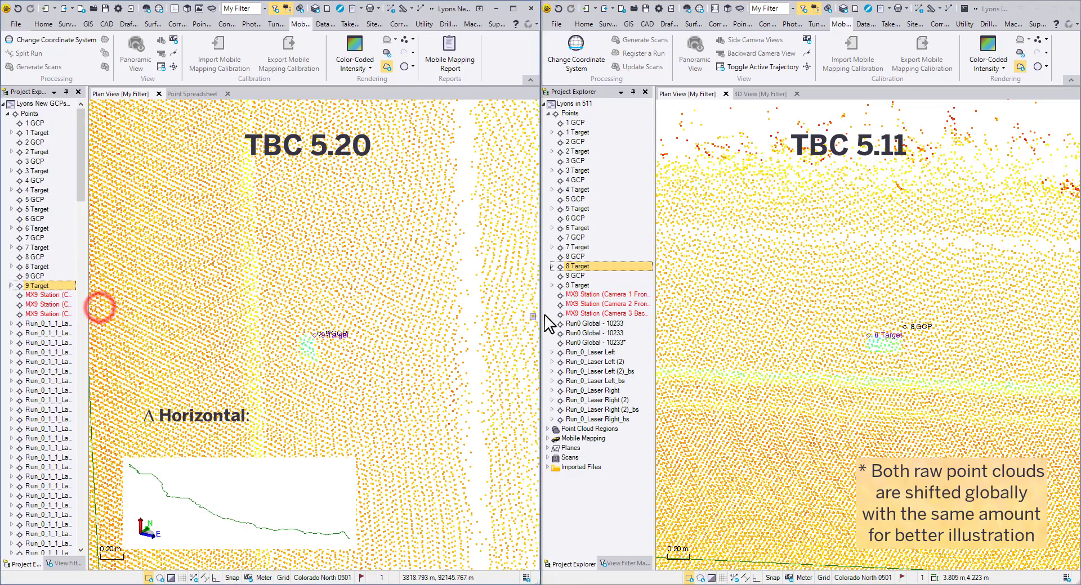
right_click(607, 285)
left_click(639, 306)
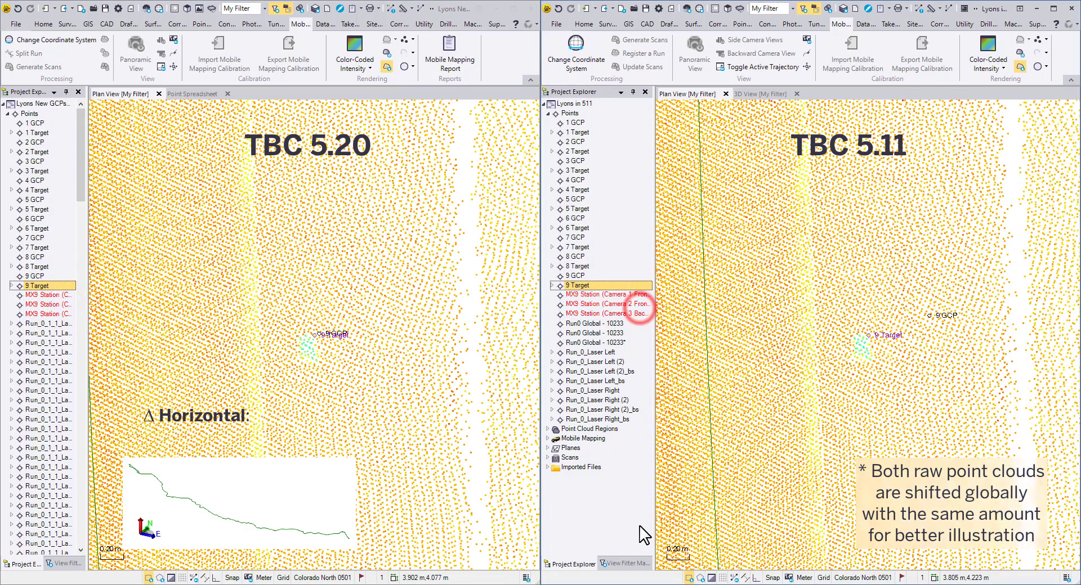